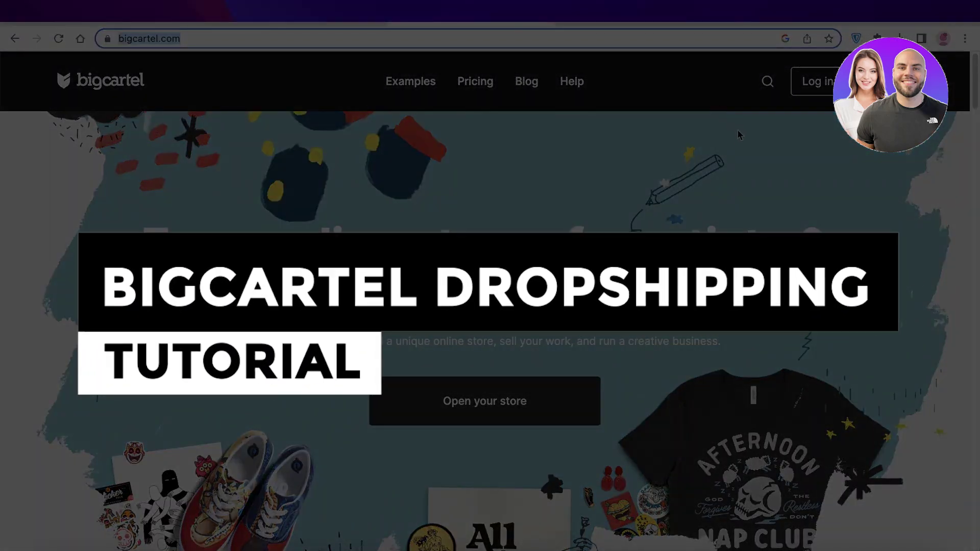
# Step: Scroll up and down the Big Cartel pricing page to compare the plans
pyautogui.click(715, 177)
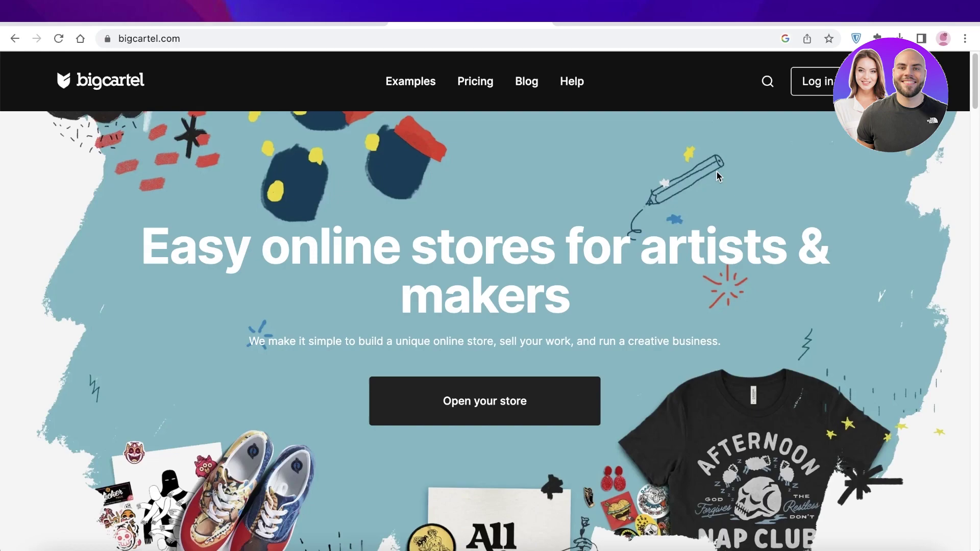
pyautogui.scroll(-1, 712, 176)
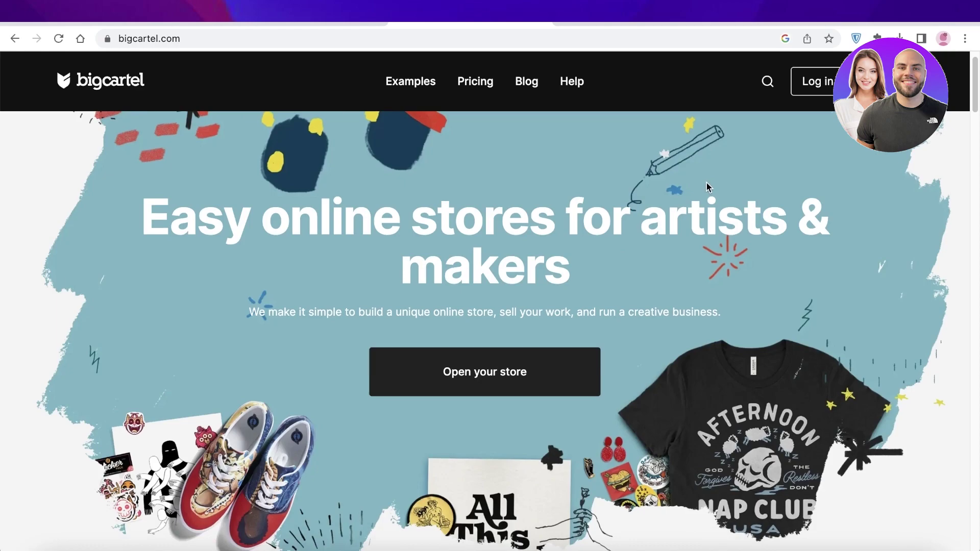
pyautogui.scroll(-8, 621, 291)
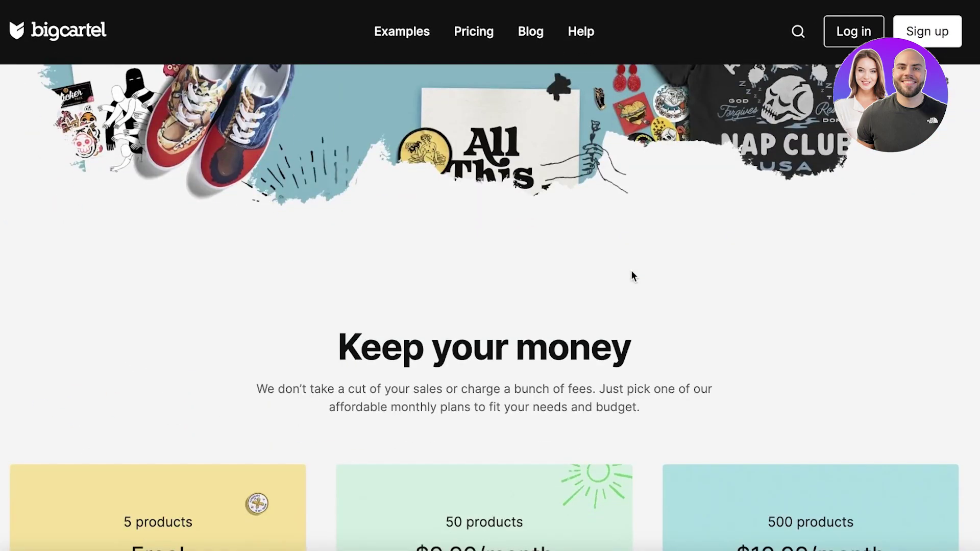
pyautogui.scroll(10, 633, 273)
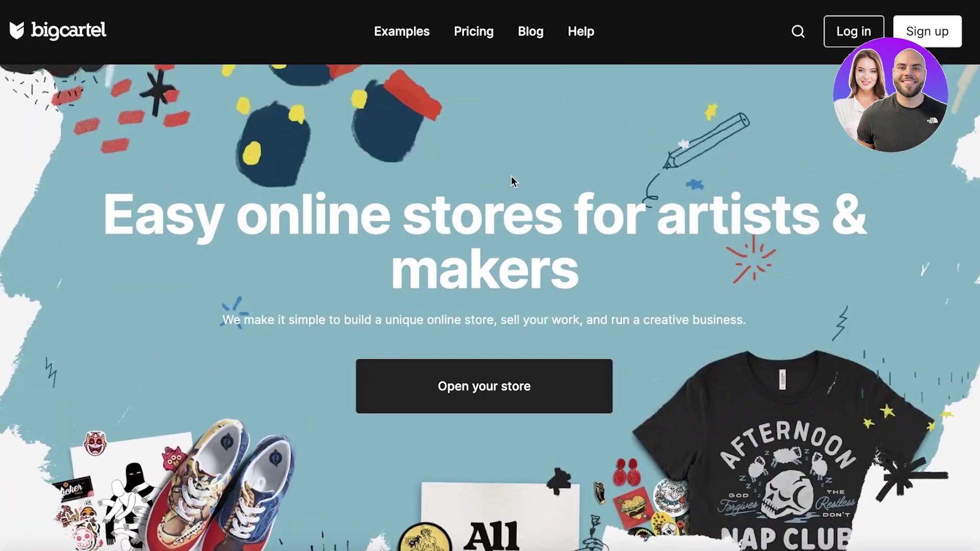
pyautogui.scroll(-10, 511, 176)
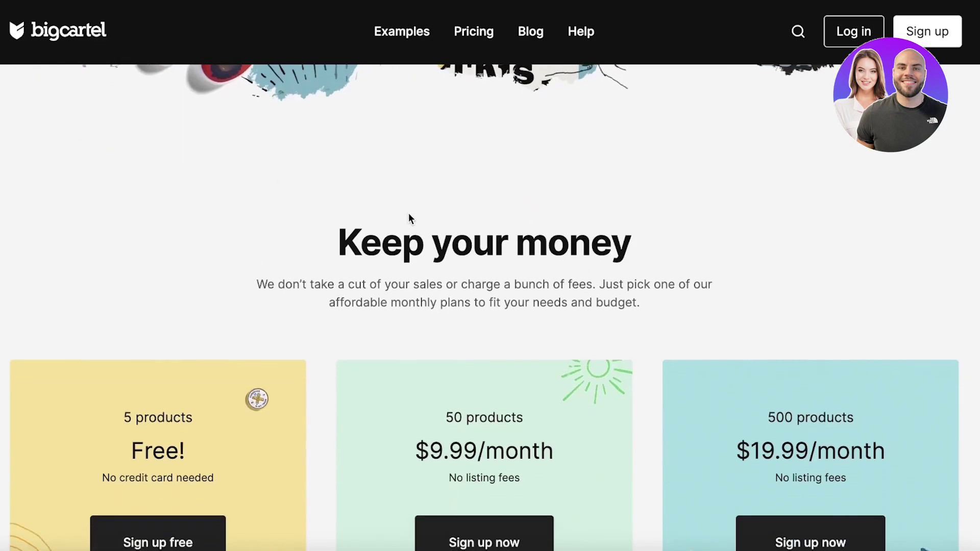
pyautogui.scroll(-8, 409, 215)
pyautogui.scroll(8, 770, 293)
pyautogui.scroll(-8, 698, 280)
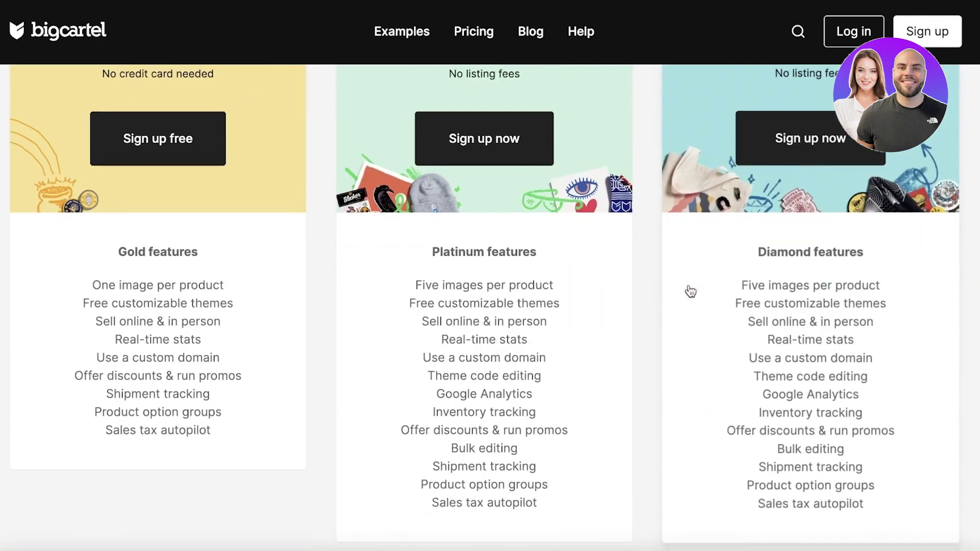
pyautogui.scroll(3, 264, 234)
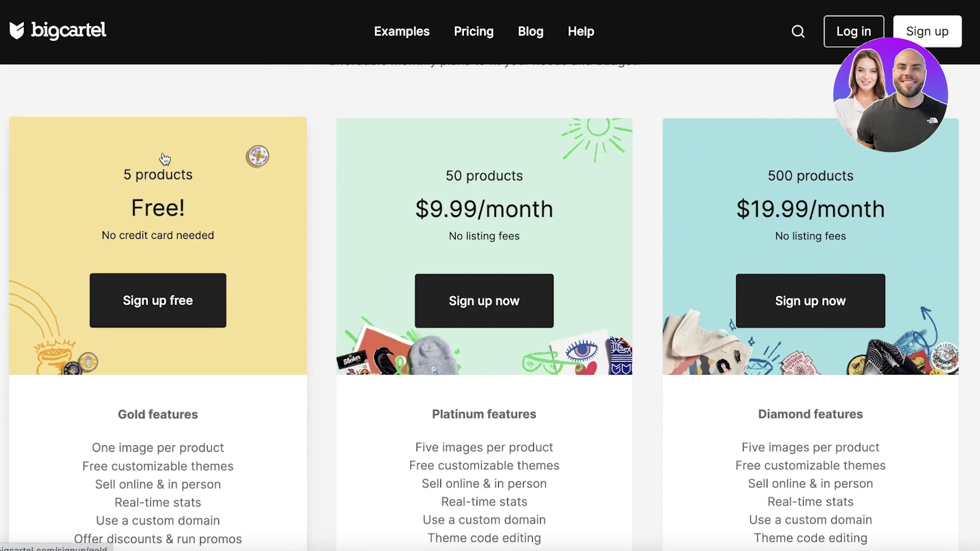
pyautogui.scroll(-3, 164, 159)
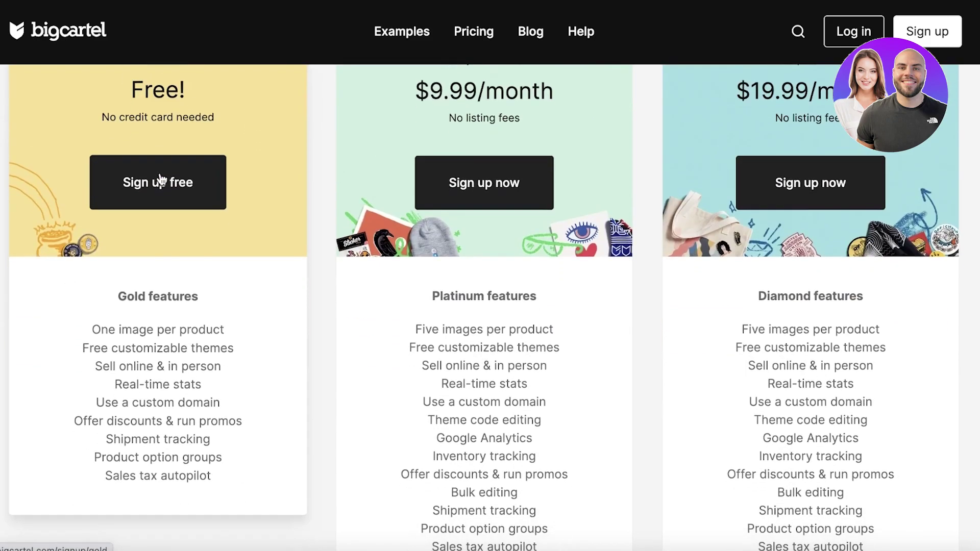
pyautogui.scroll(-1, 174, 181)
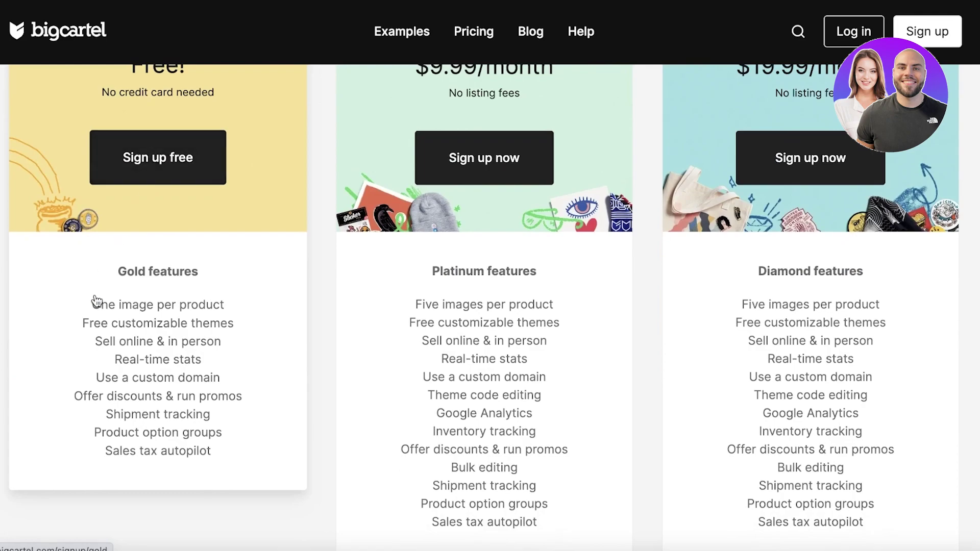
pyautogui.scroll(4, 480, 186)
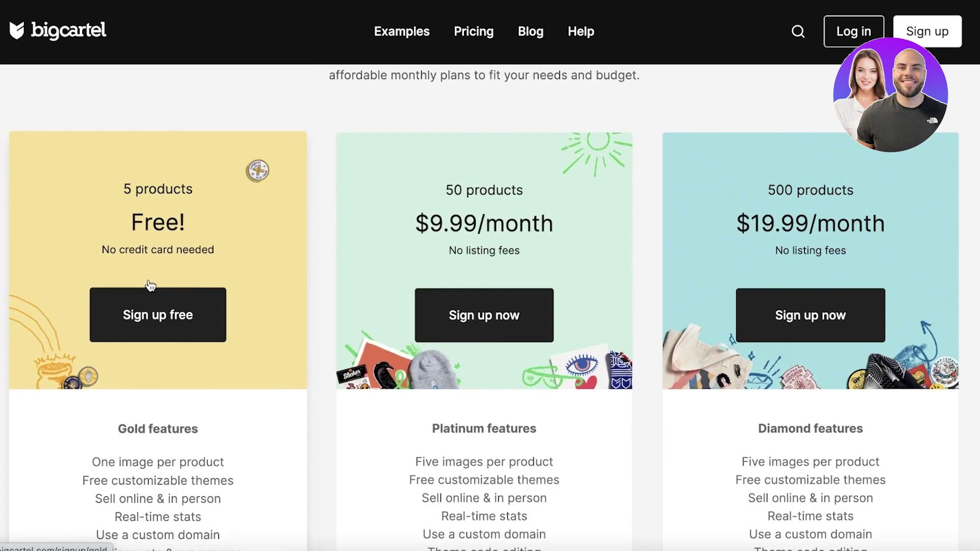
pyautogui.scroll(1, 142, 284)
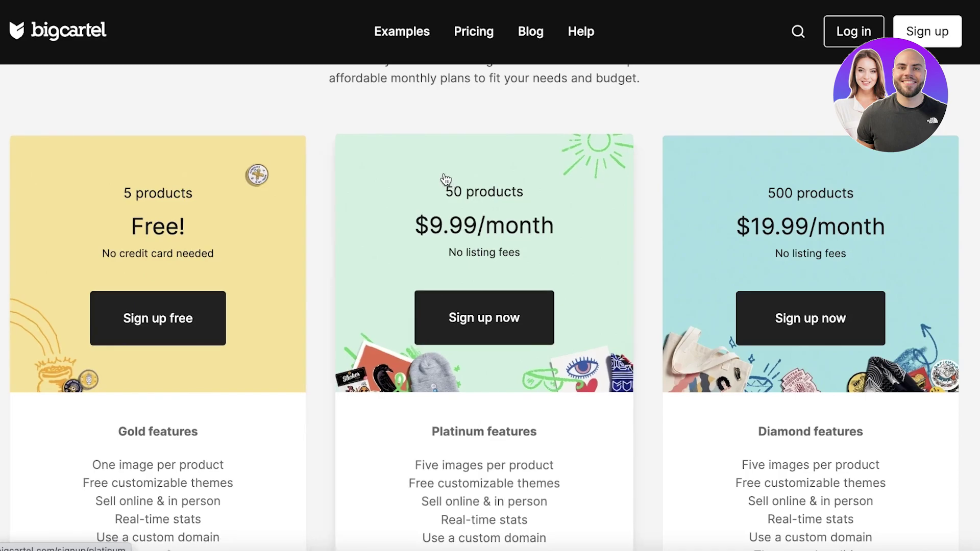
pyautogui.scroll(-1, 392, 190)
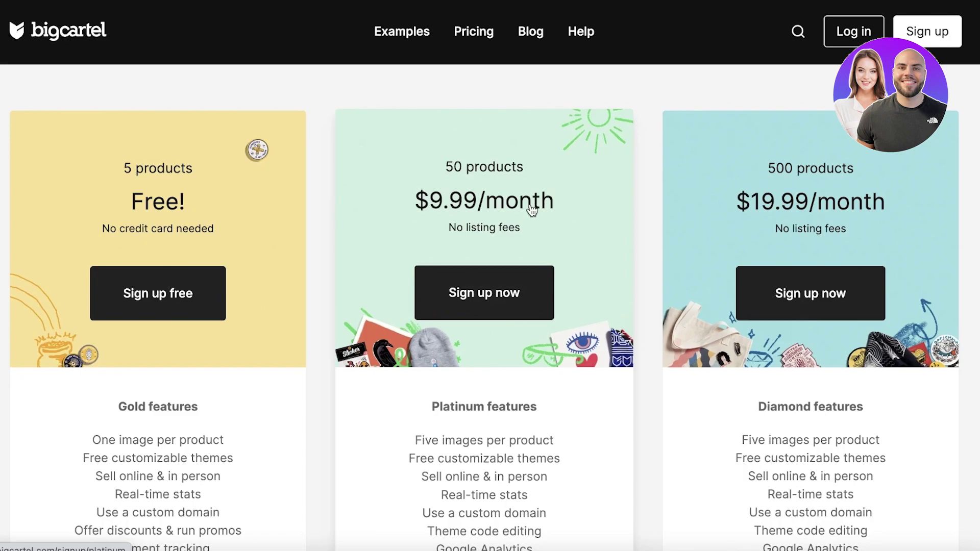
pyautogui.scroll(-1, 532, 209)
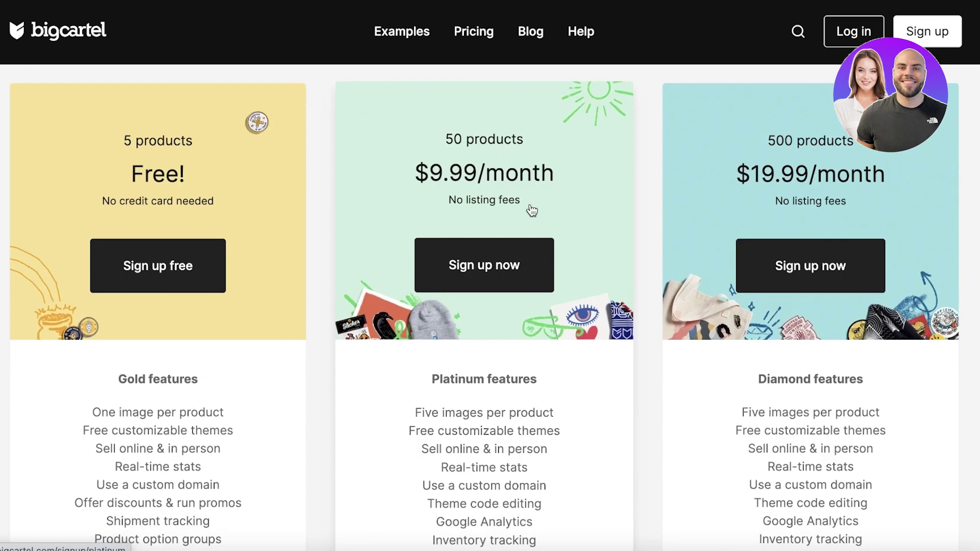
pyautogui.scroll(-2, 532, 210)
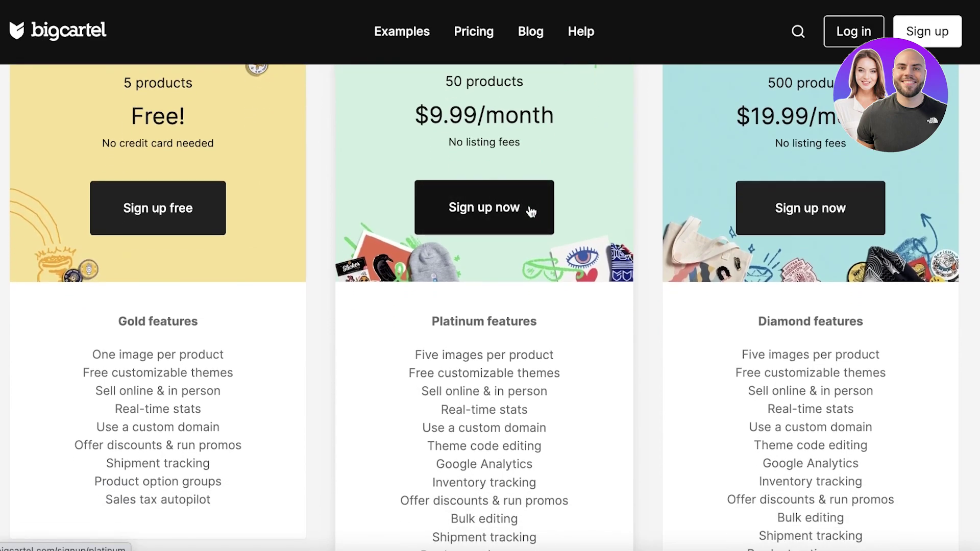
pyautogui.scroll(-6, 532, 213)
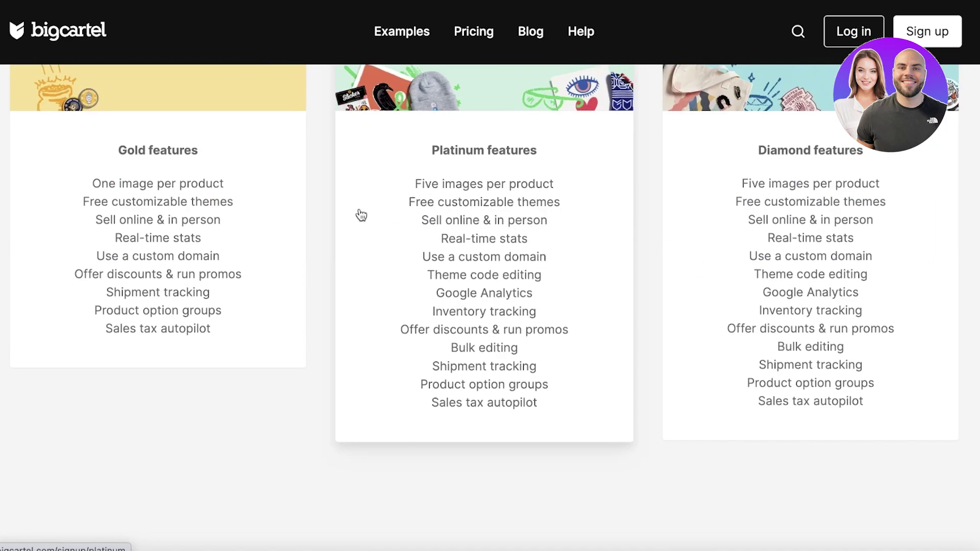
pyautogui.scroll(8, 449, 245)
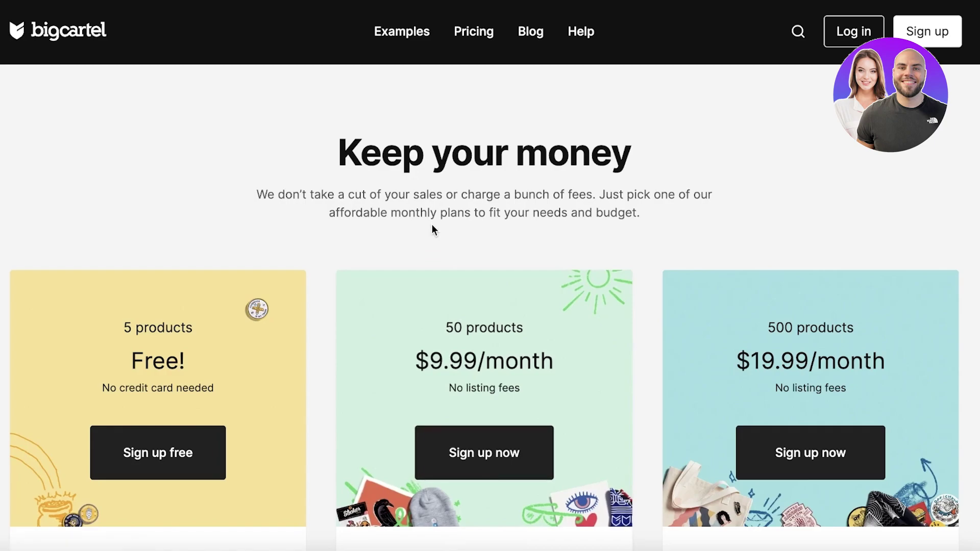
pyautogui.scroll(8, 432, 225)
pyautogui.scroll(5, 444, 206)
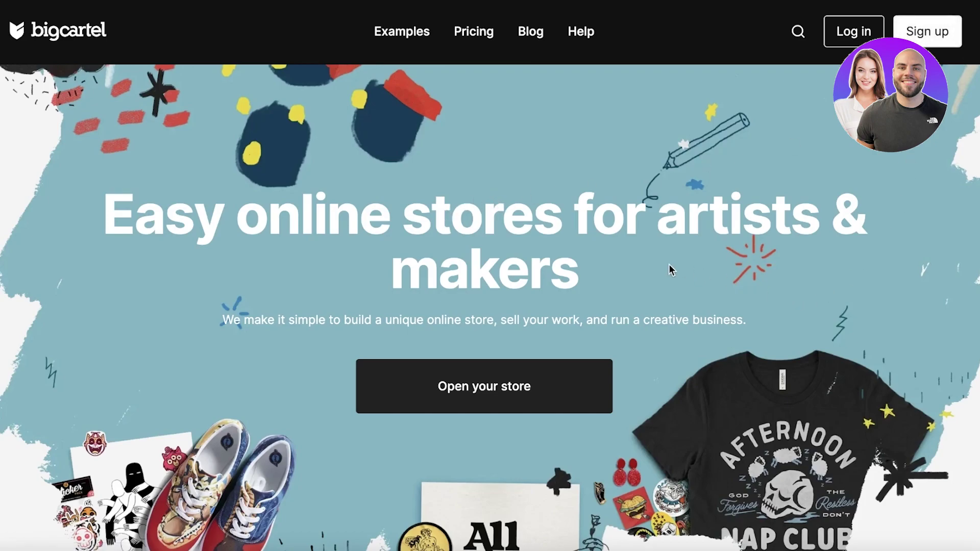
# Step: Choose Open your store, then Sign up free under the Free plan
pyautogui.click(449, 391)
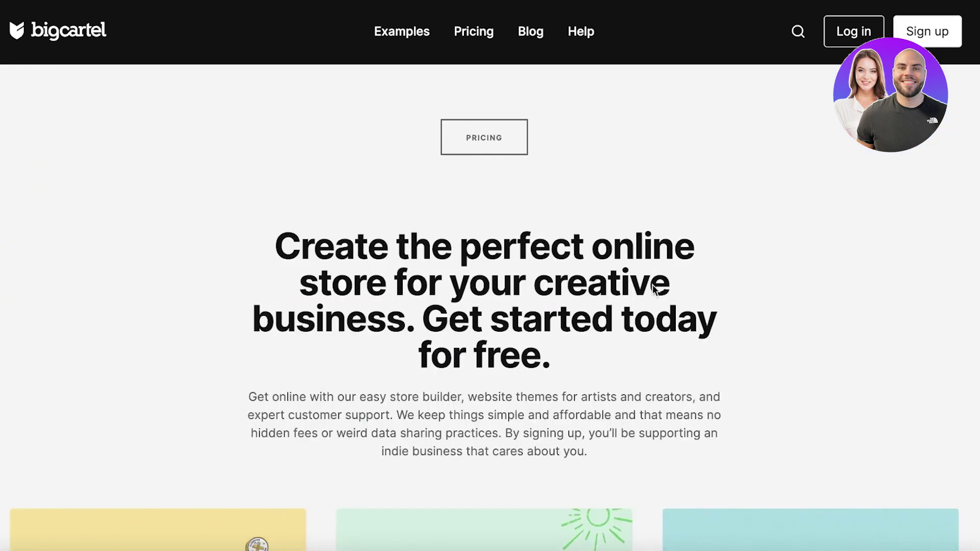
pyautogui.scroll(-3, 587, 265)
pyautogui.scroll(-2, 587, 266)
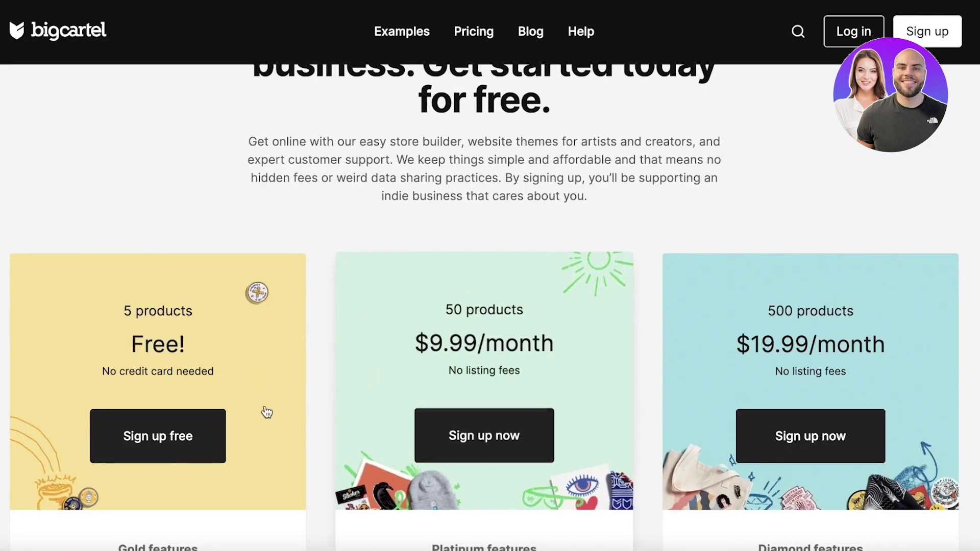
pyautogui.click(186, 435)
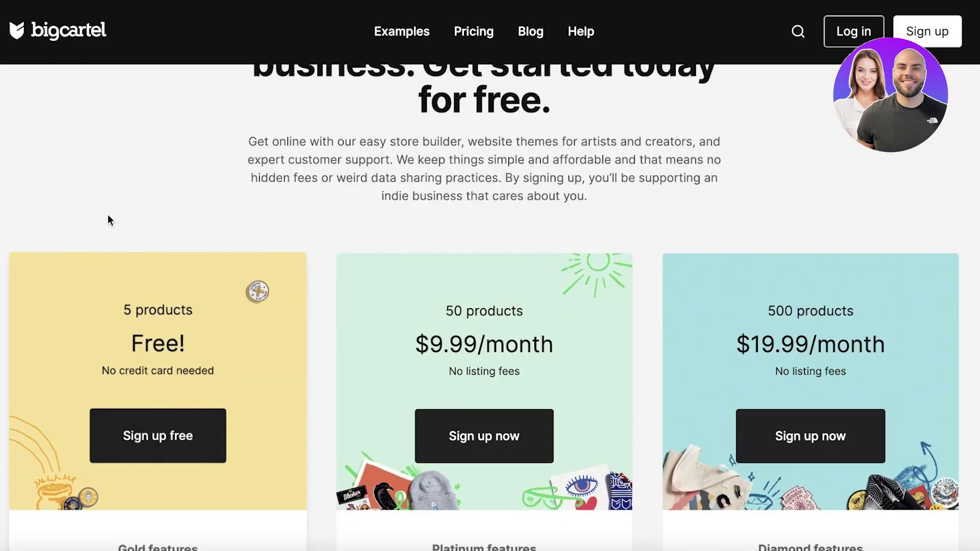
# Step: Submit the email, password and shop name, re-enter the password, and correct the shop name
pyautogui.scroll(-3, 204, 176)
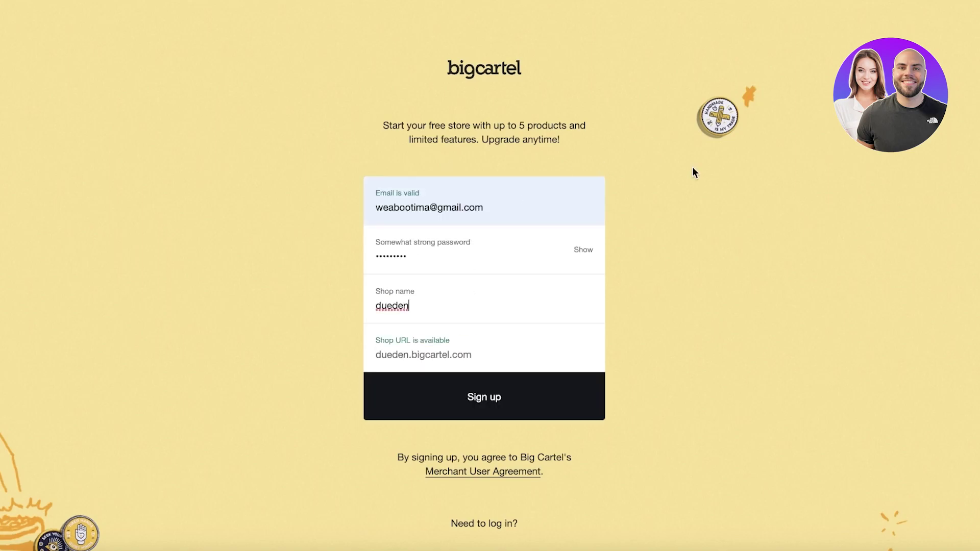
pyautogui.click(417, 381)
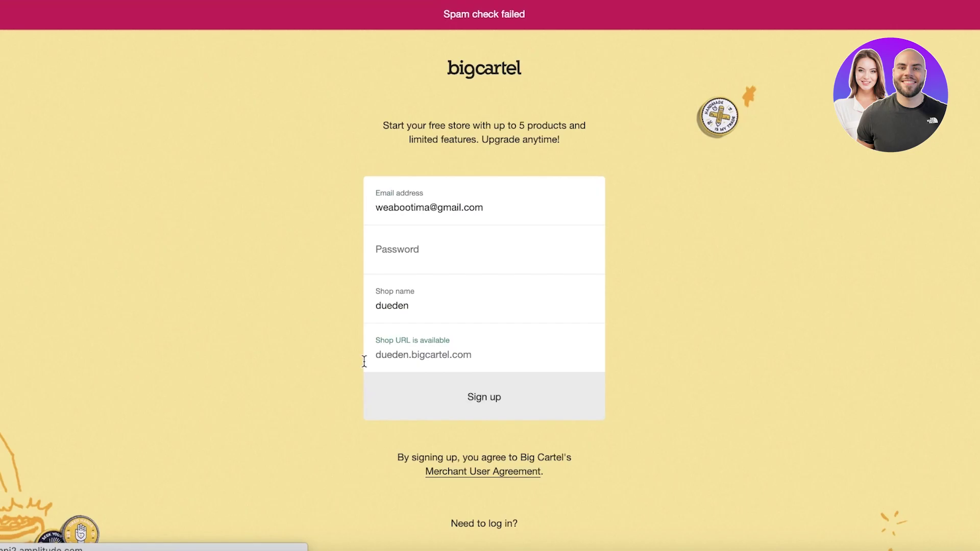
pyautogui.click(433, 257)
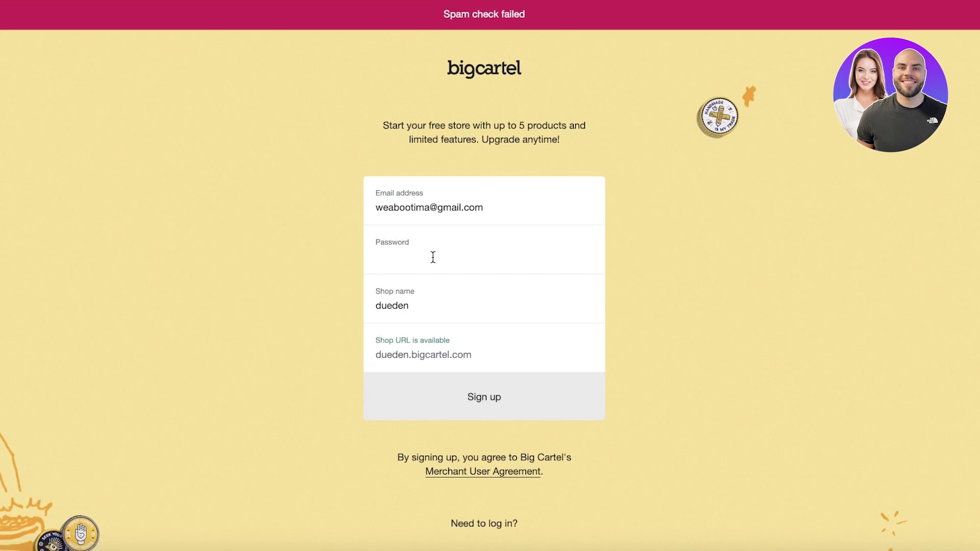
pyautogui.doubleClick(415, 304)
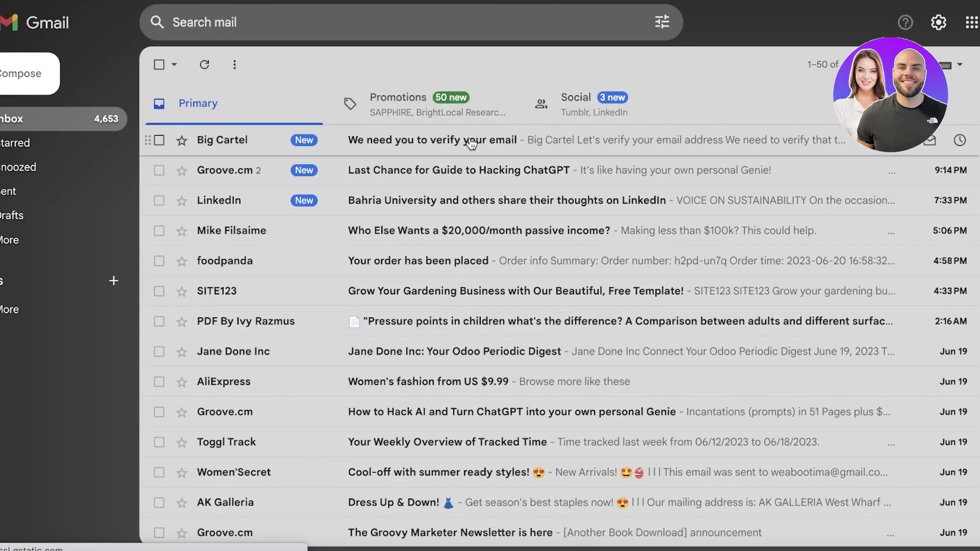
# Step: Verify the account's email through the Big Cartel confirmation email in Gmail
pyautogui.click(470, 137)
pyautogui.scroll(-5, 511, 286)
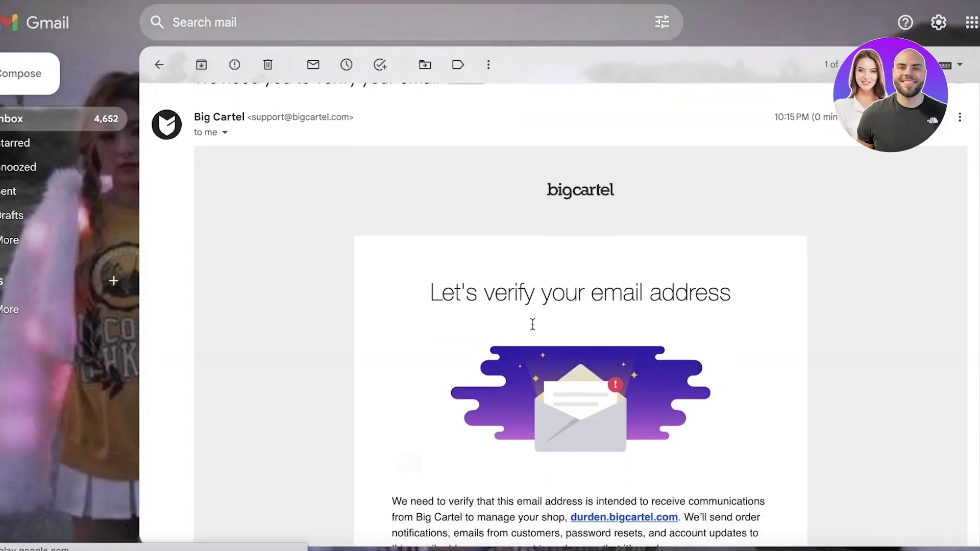
pyautogui.click(546, 420)
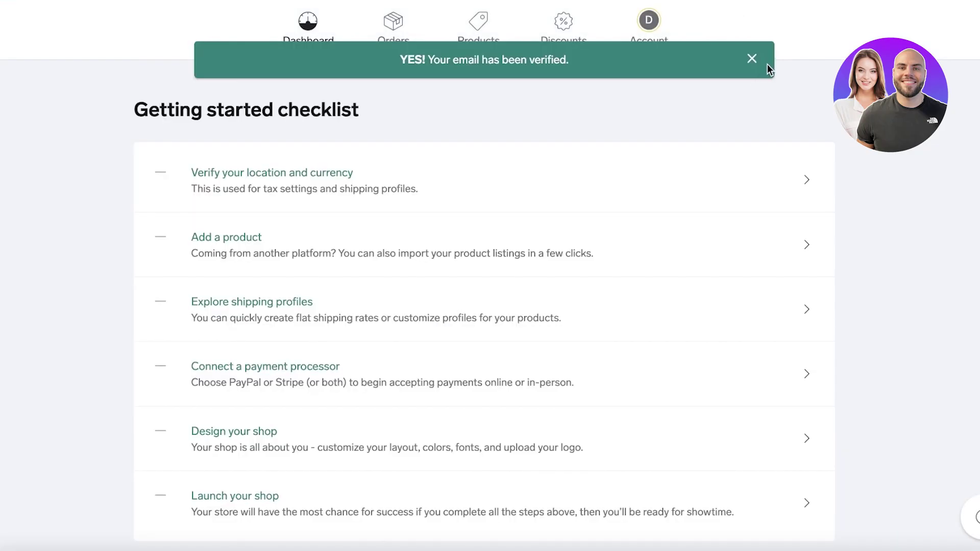
# Step: Dismiss the email-verified notice and switch to the Products tab
pyautogui.click(752, 60)
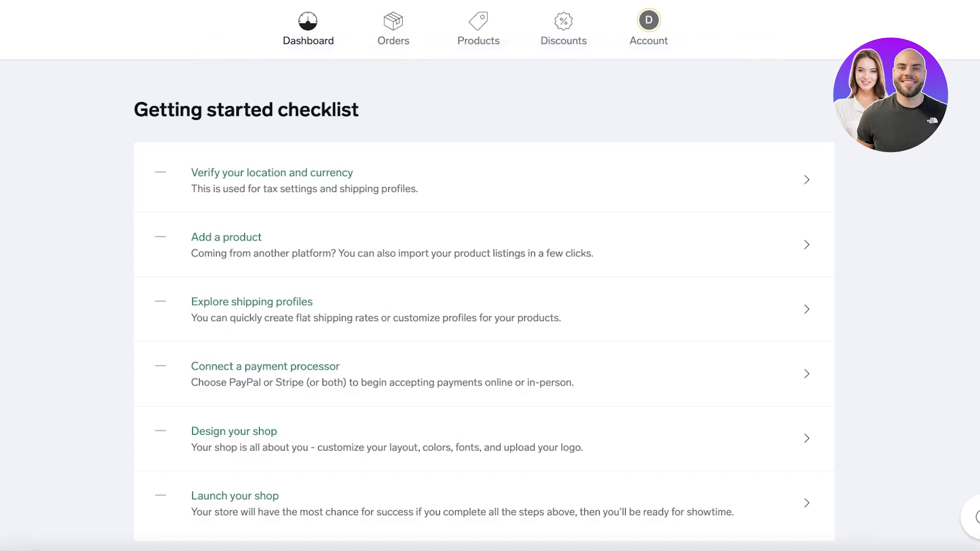
pyautogui.scroll(-10, 308, 30)
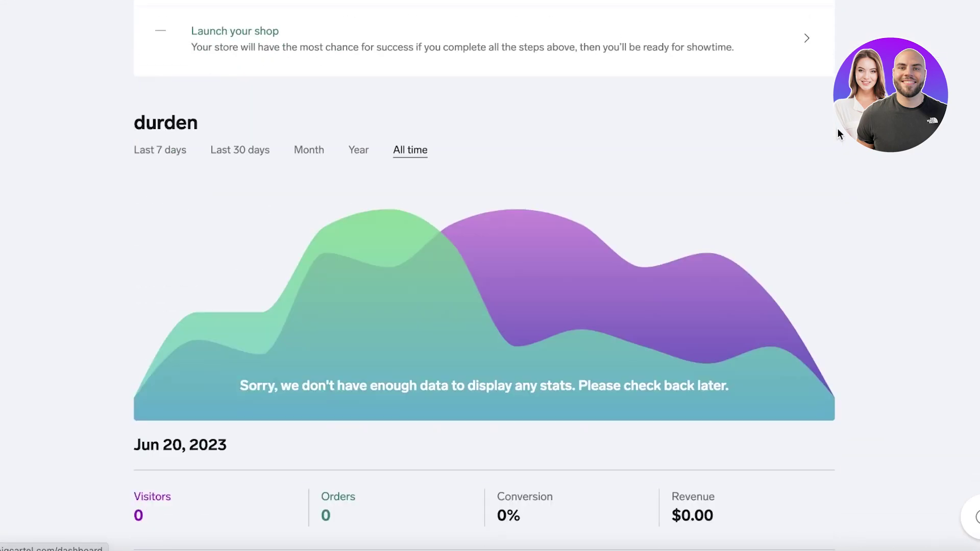
pyautogui.scroll(4, 510, 153)
pyautogui.scroll(8, 448, 62)
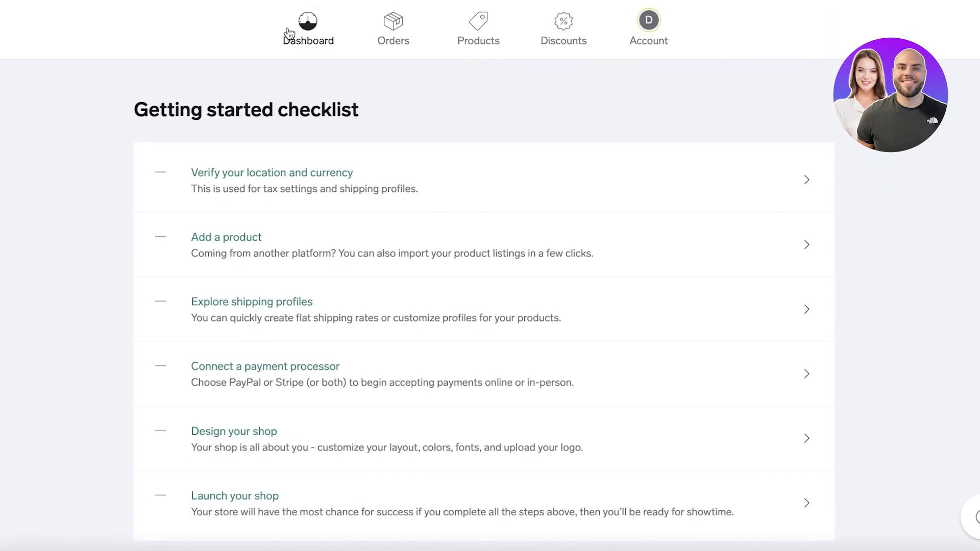
pyautogui.click(498, 27)
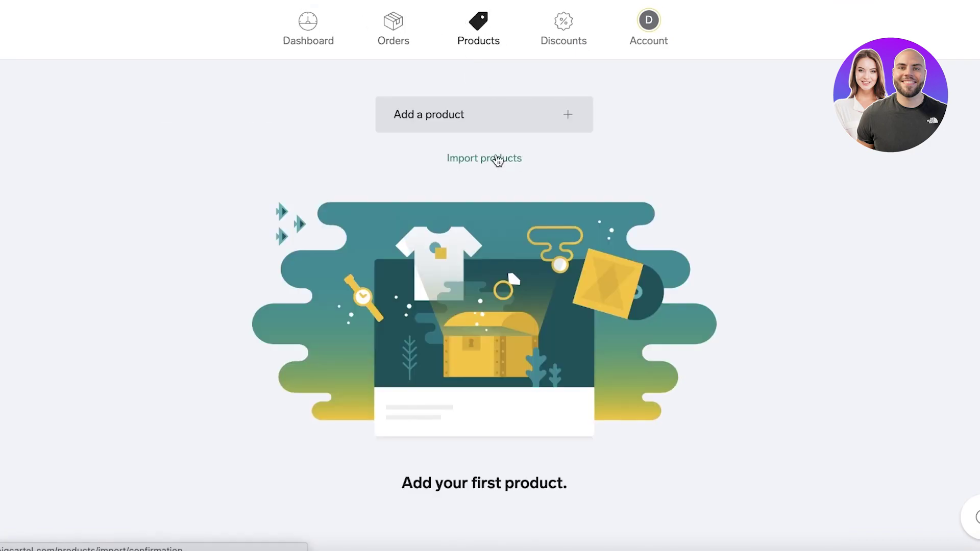
# Step: Preview the CSV Import products dialog and the blank Add a product form without saving
pyautogui.click(498, 159)
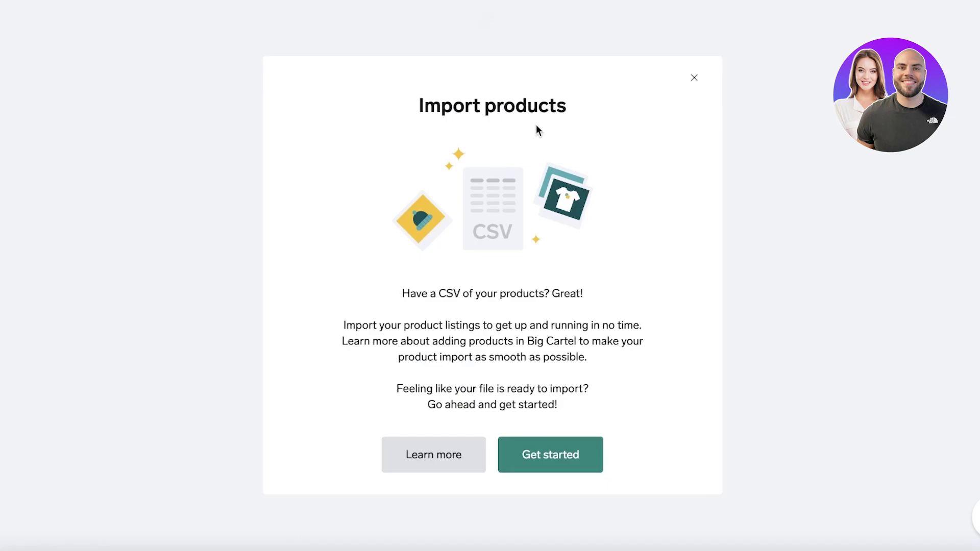
pyautogui.click(695, 79)
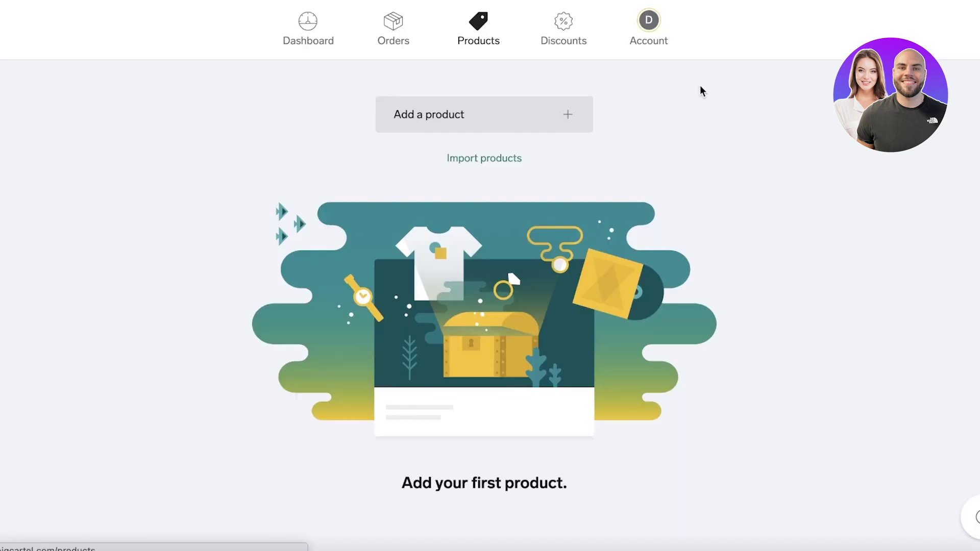
pyautogui.click(449, 108)
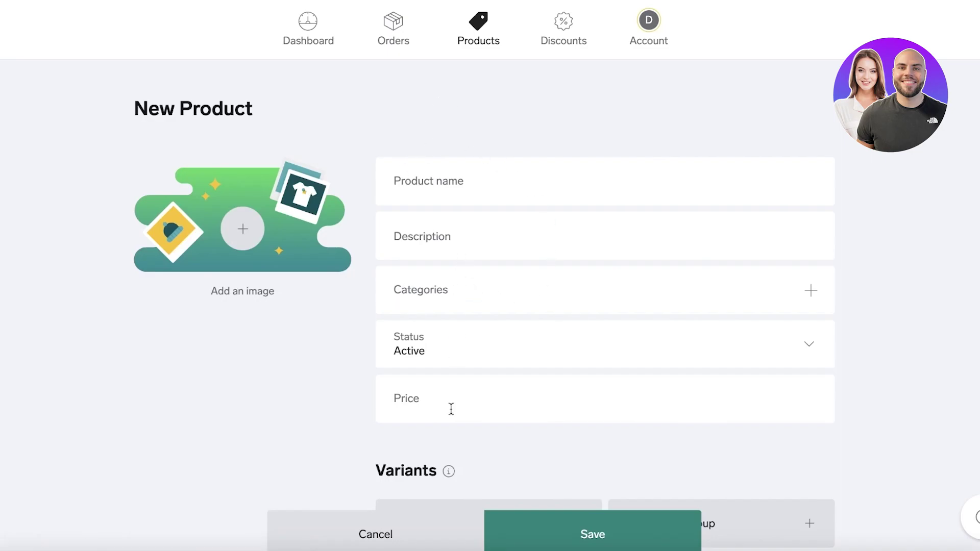
pyautogui.scroll(-7, 541, 281)
pyautogui.scroll(7, 762, 296)
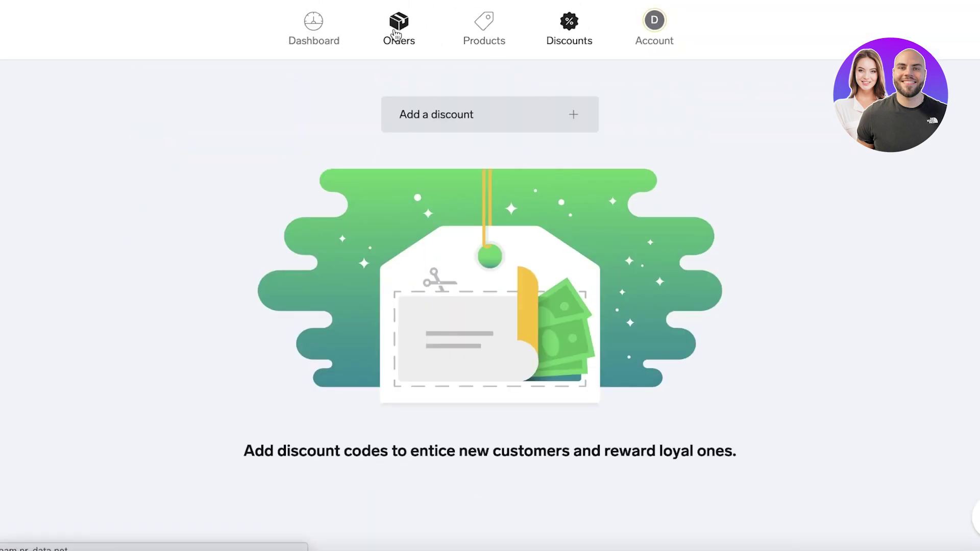
# Step: Go from Orders to Account and scroll through the Get paid, Taxes and Billing details
pyautogui.click(396, 34)
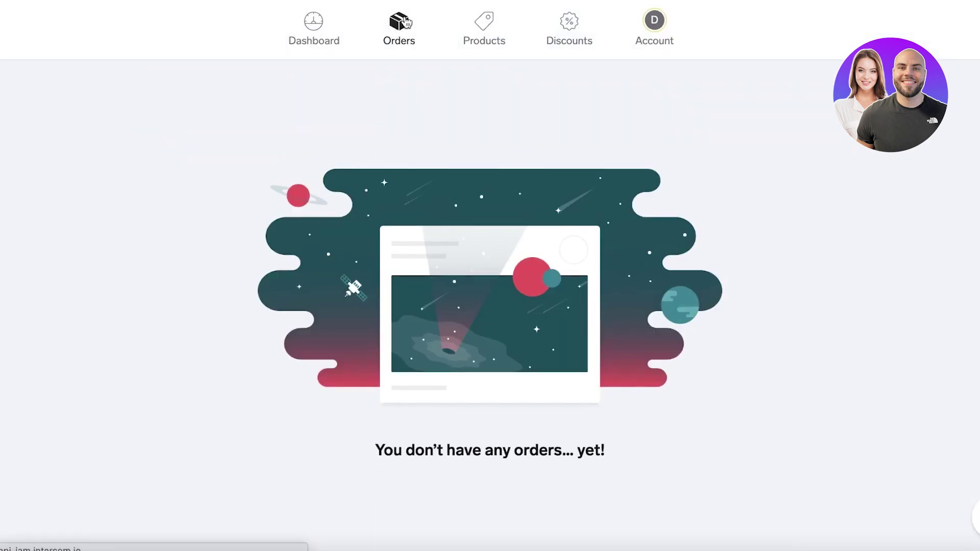
pyautogui.click(667, 18)
pyautogui.scroll(-12, 672, 45)
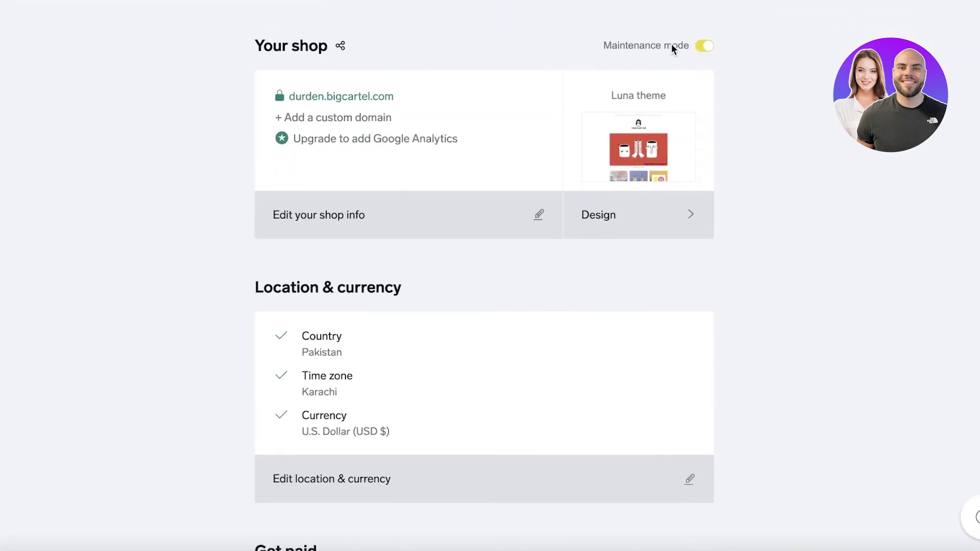
pyautogui.scroll(-10, 672, 53)
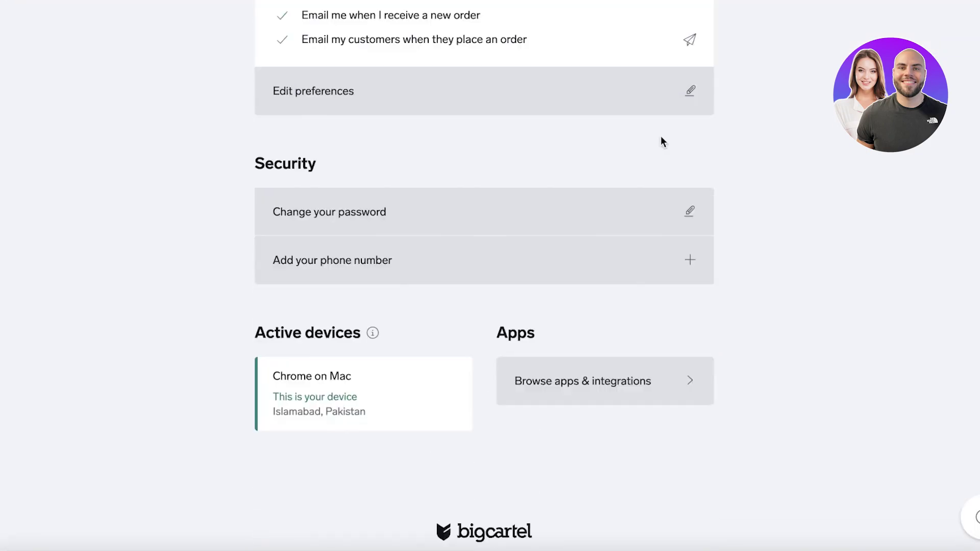
pyautogui.scroll(15, 660, 142)
pyautogui.scroll(8, 761, 175)
pyautogui.scroll(-11, 765, 175)
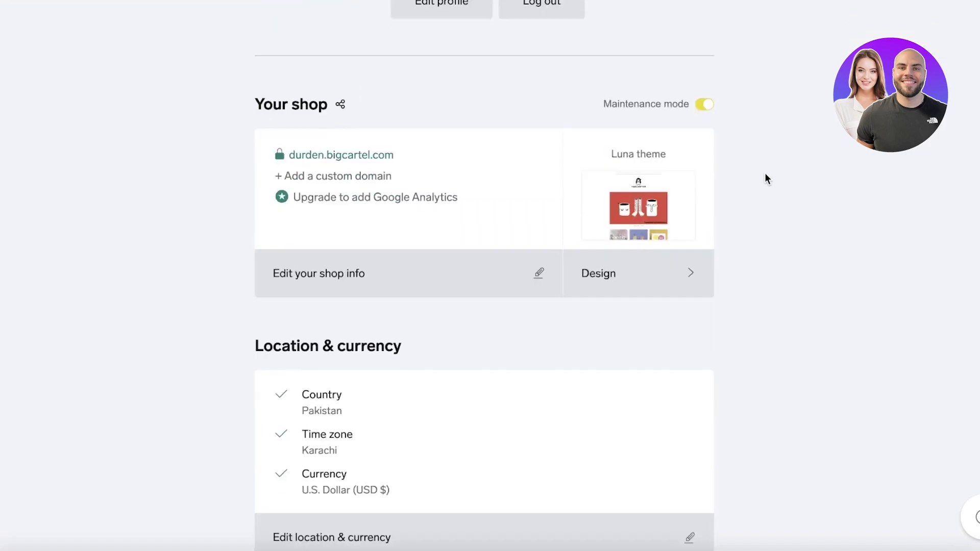
pyautogui.scroll(-3, 767, 178)
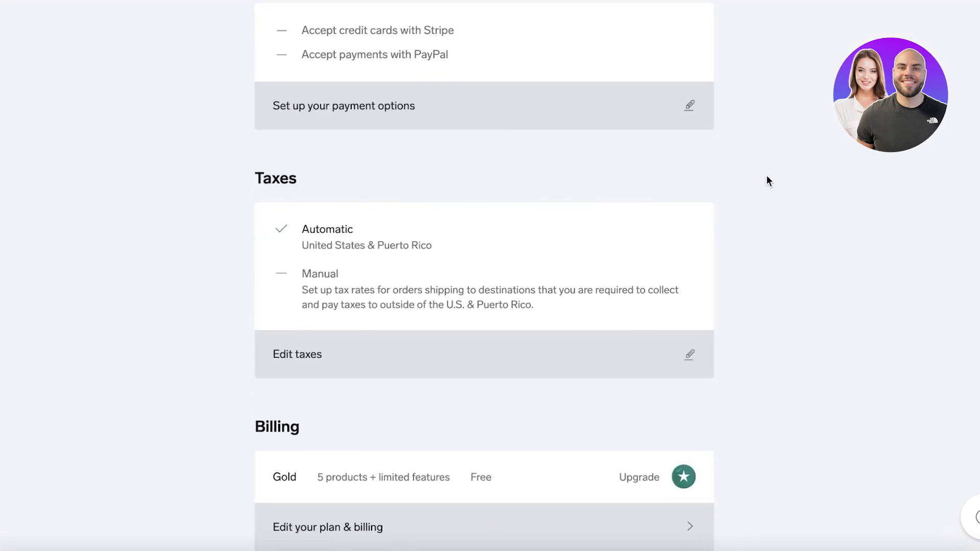
pyautogui.scroll(5, 767, 179)
pyautogui.scroll(-3, 526, 247)
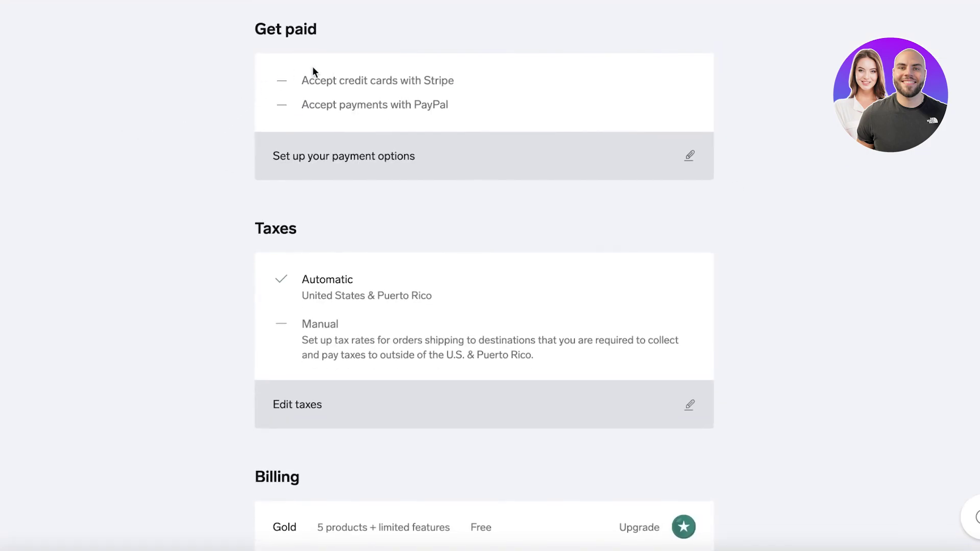
pyautogui.click(380, 157)
pyautogui.scroll(-5, 385, 148)
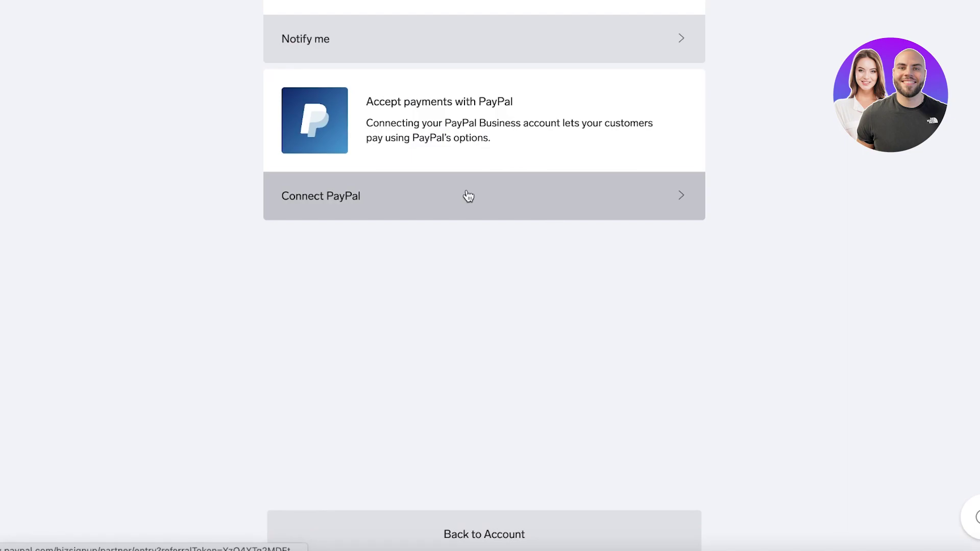
pyautogui.click(449, 195)
pyautogui.scroll(1, 510, 163)
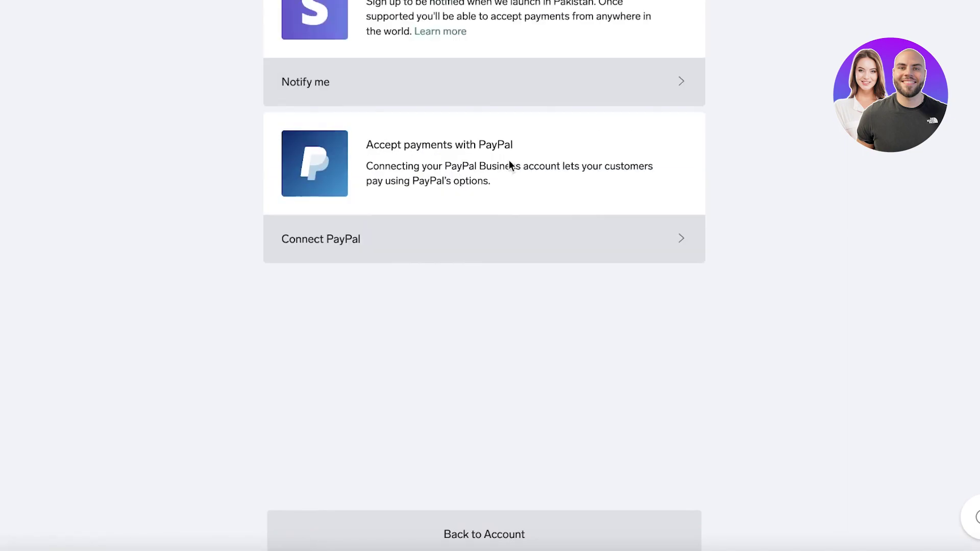
pyautogui.scroll(3, 510, 163)
pyautogui.hotkey('alt', 'Left')
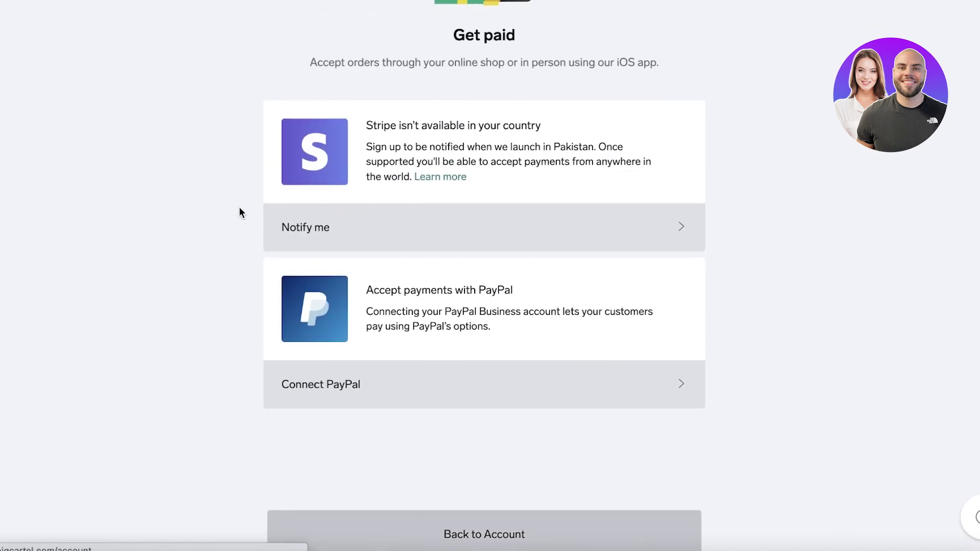
pyautogui.scroll(-15, 233, 229)
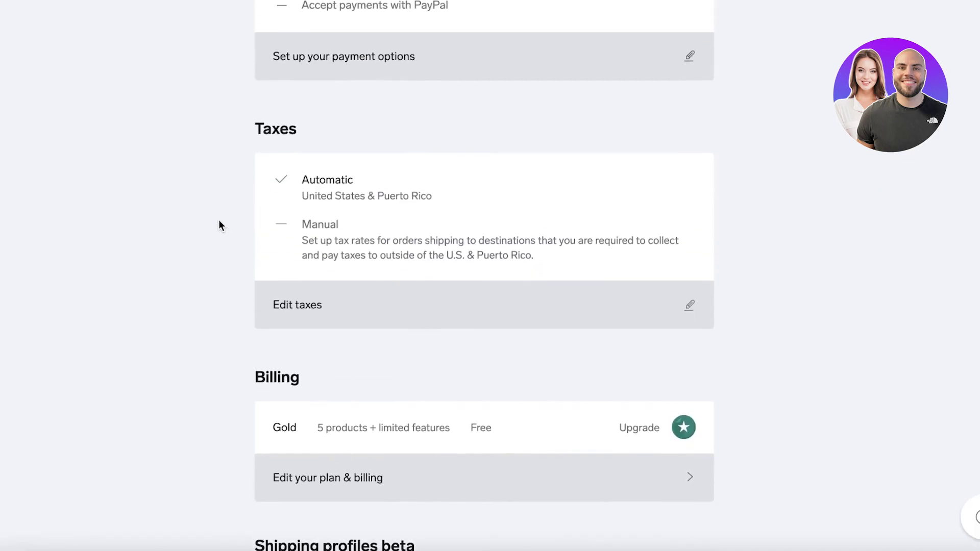
pyautogui.scroll(12, 219, 219)
pyautogui.scroll(8, 221, 223)
pyautogui.scroll(-4, 647, 266)
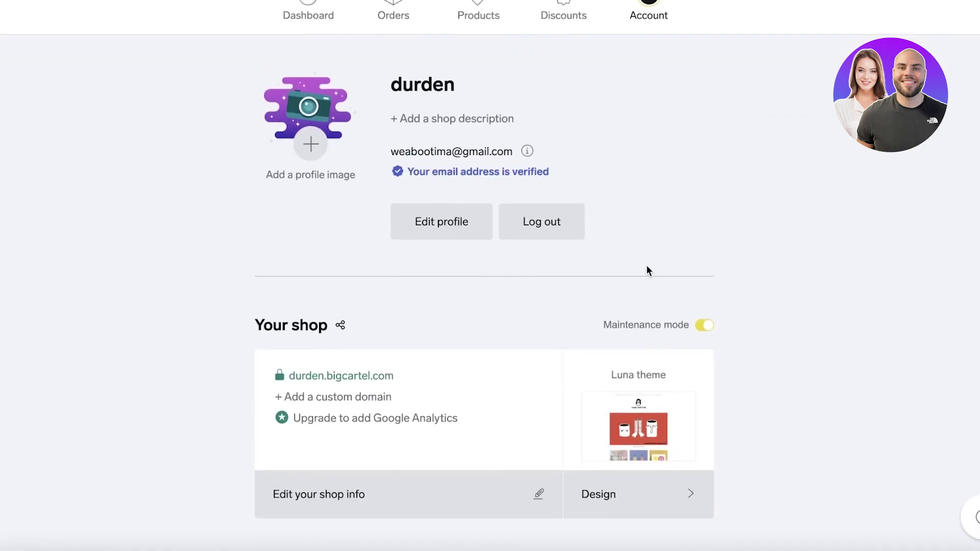
# Step: Open Design, view the Pages tab and its Select page list, then return to Settings
pyautogui.click(626, 321)
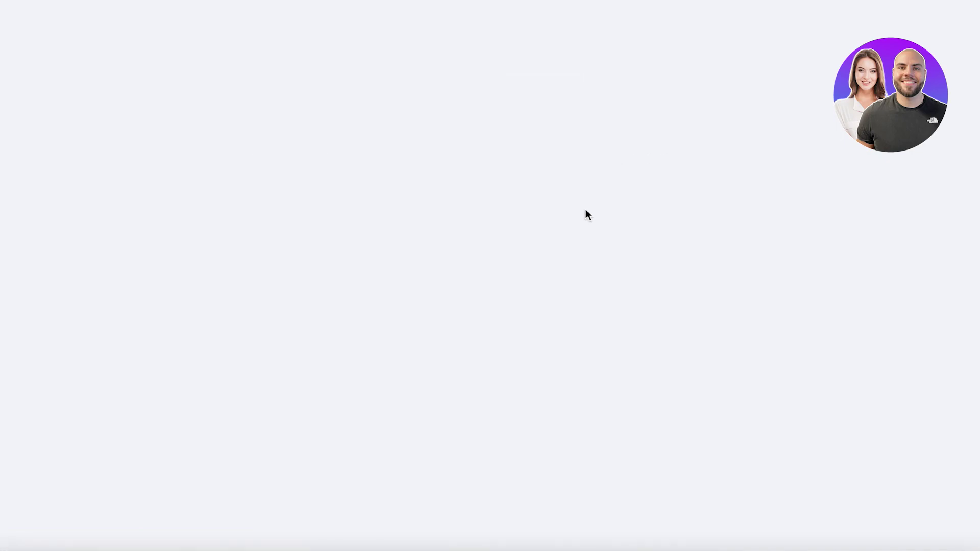
pyautogui.scroll(-1, 646, 164)
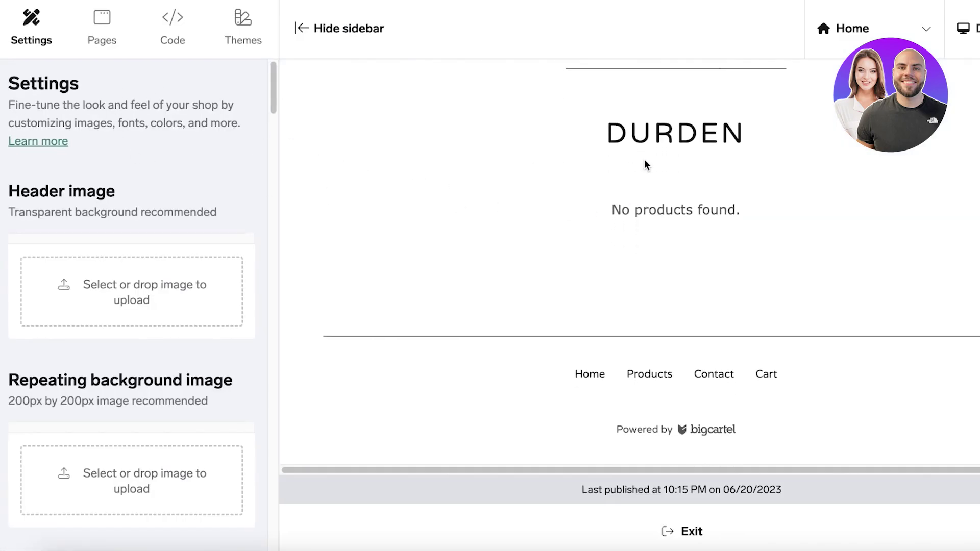
pyautogui.scroll(1, 843, 193)
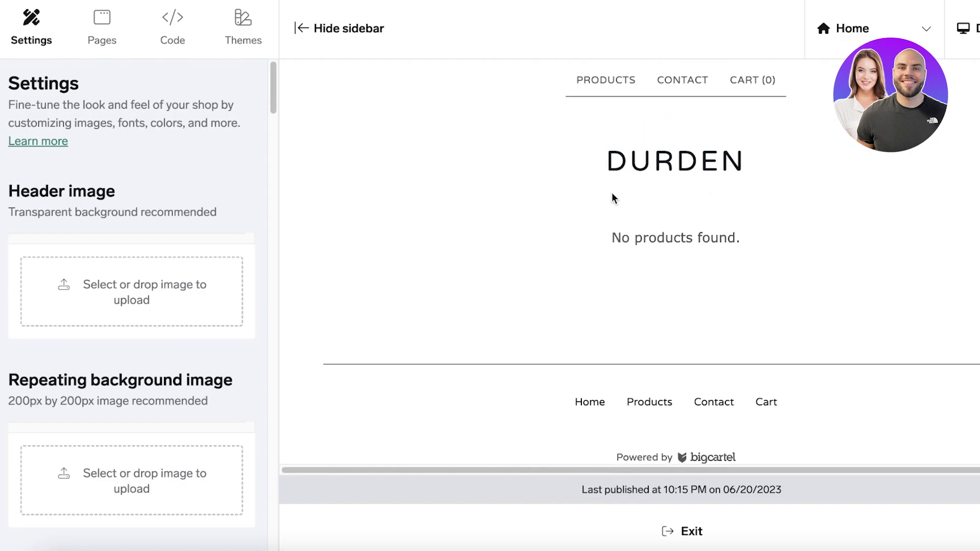
pyautogui.click(79, 31)
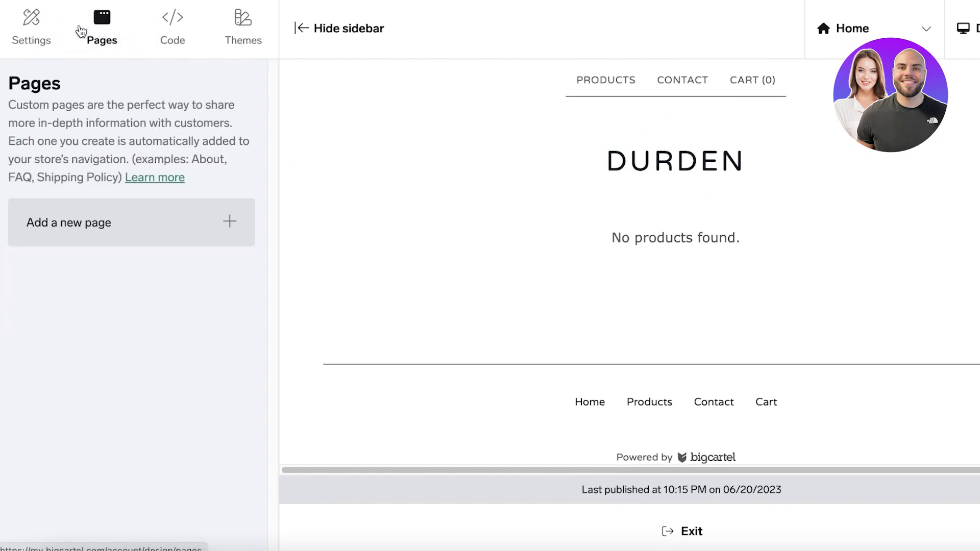
pyautogui.click(825, 30)
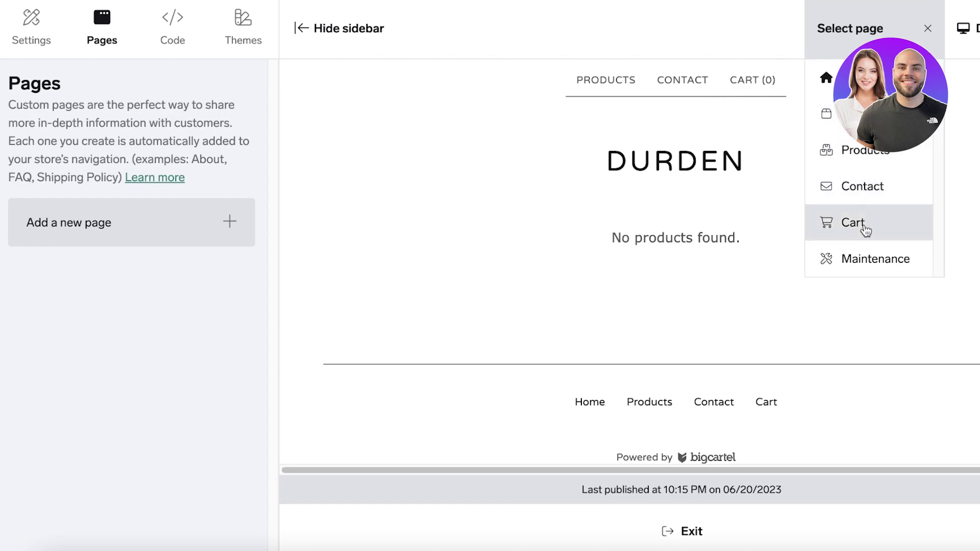
pyautogui.click(22, 33)
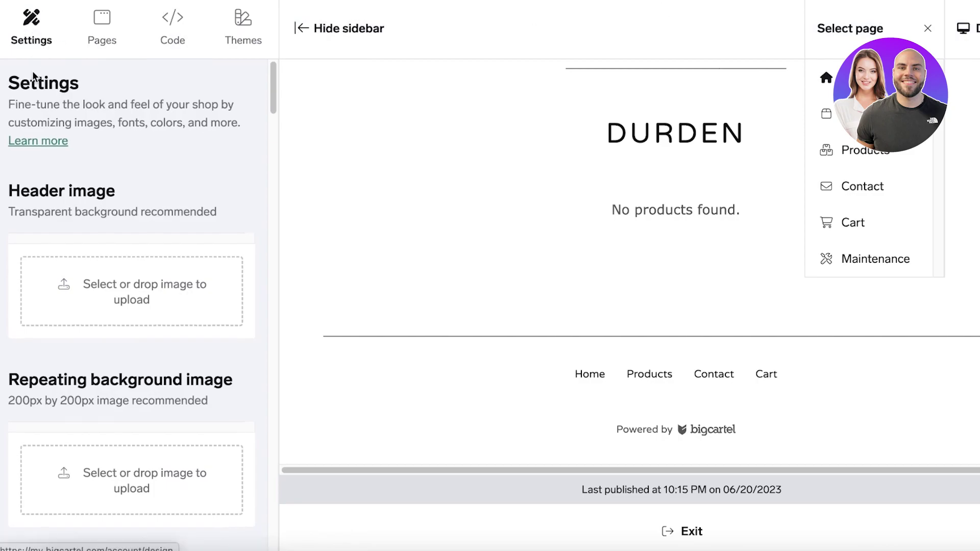
pyautogui.scroll(-7, 108, 167)
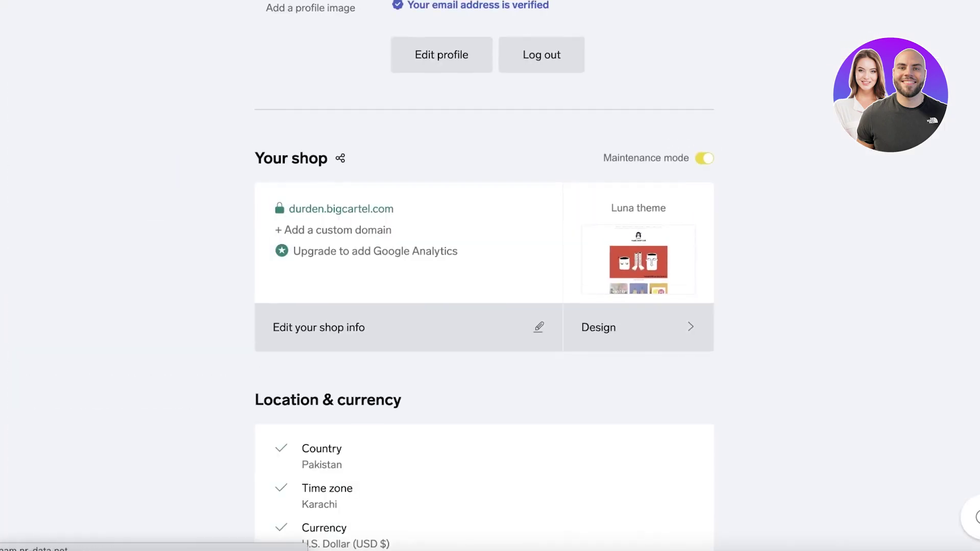
pyautogui.scroll(-10, 736, 171)
pyautogui.scroll(1, 329, 41)
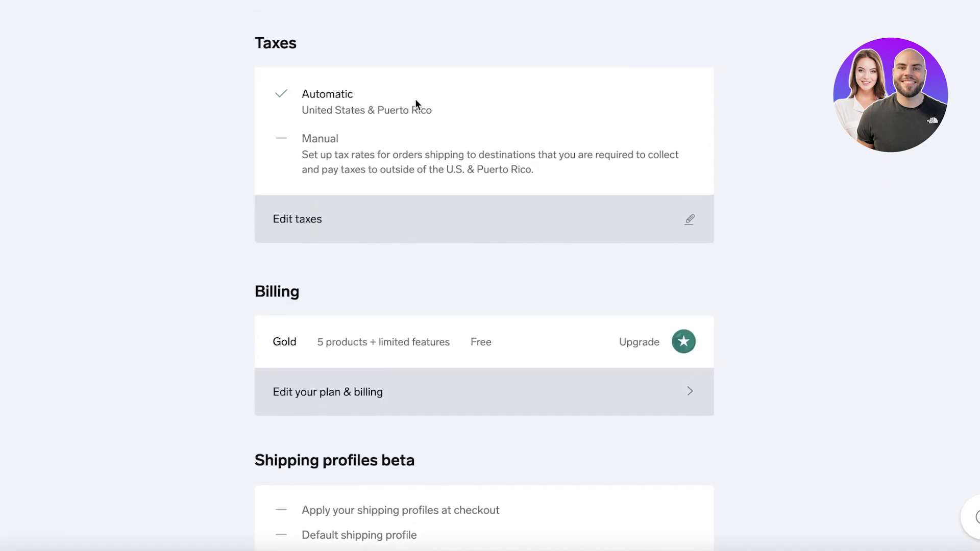
pyautogui.scroll(-3, 390, 97)
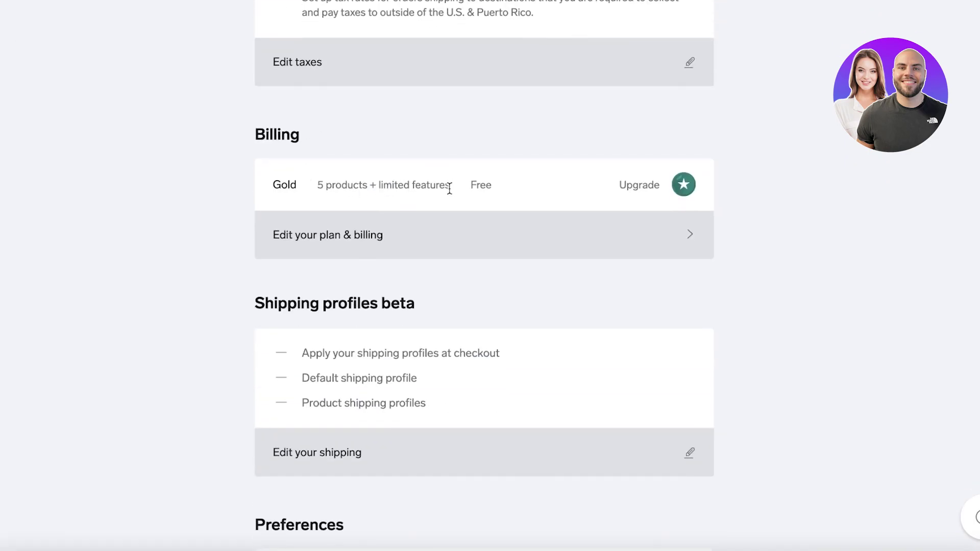
pyautogui.scroll(-9, 468, 190)
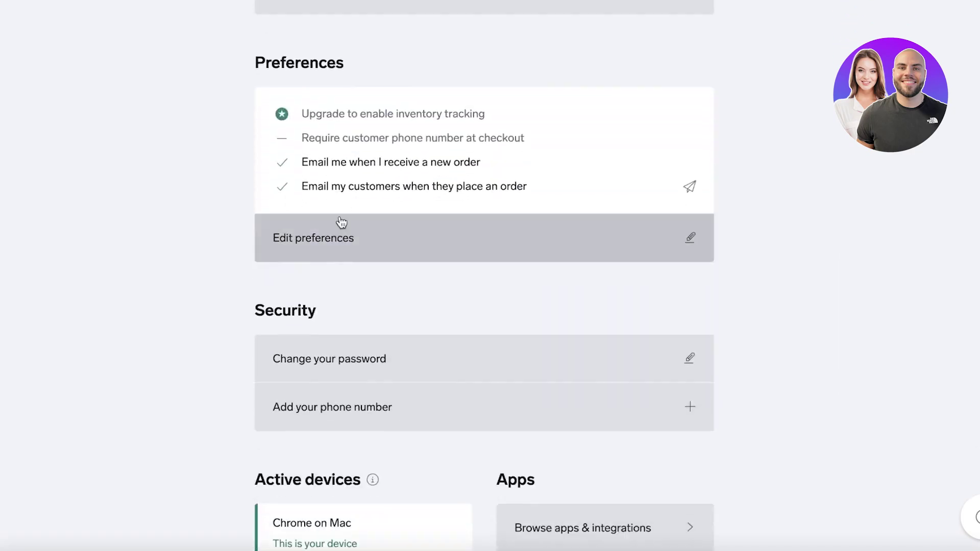
pyautogui.scroll(-6, 300, 180)
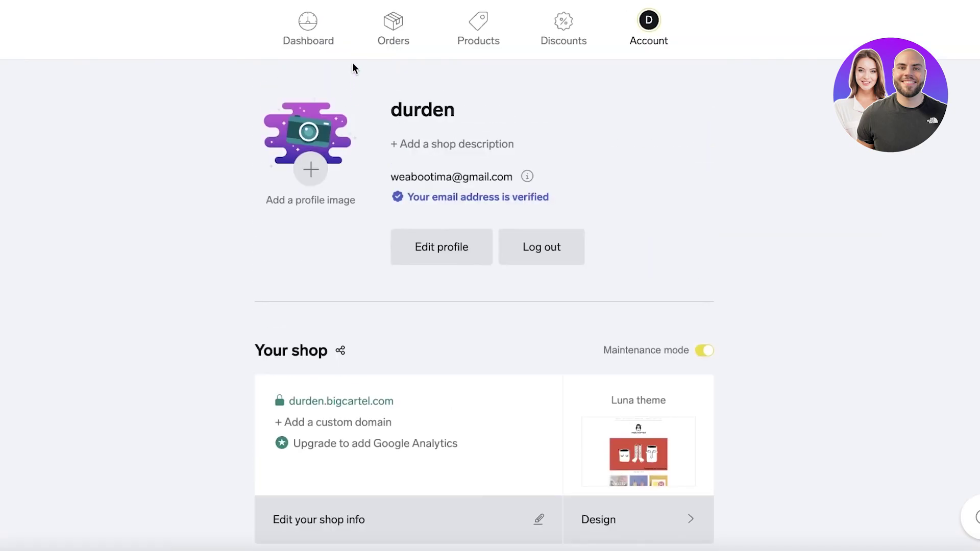
# Step: Go to Products and start a new product, scrolling the blank New Product form
pyautogui.click(475, 34)
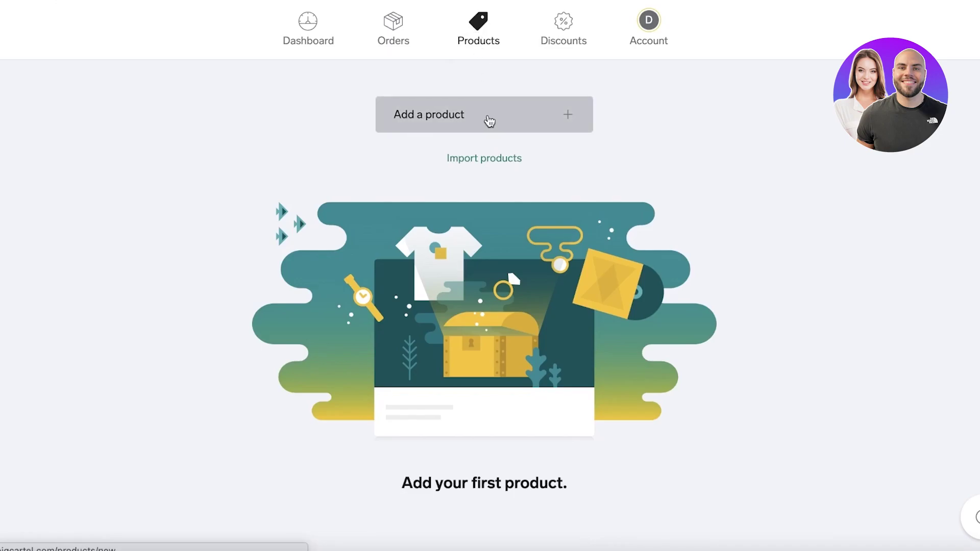
pyautogui.click(488, 119)
pyautogui.scroll(-3, 488, 117)
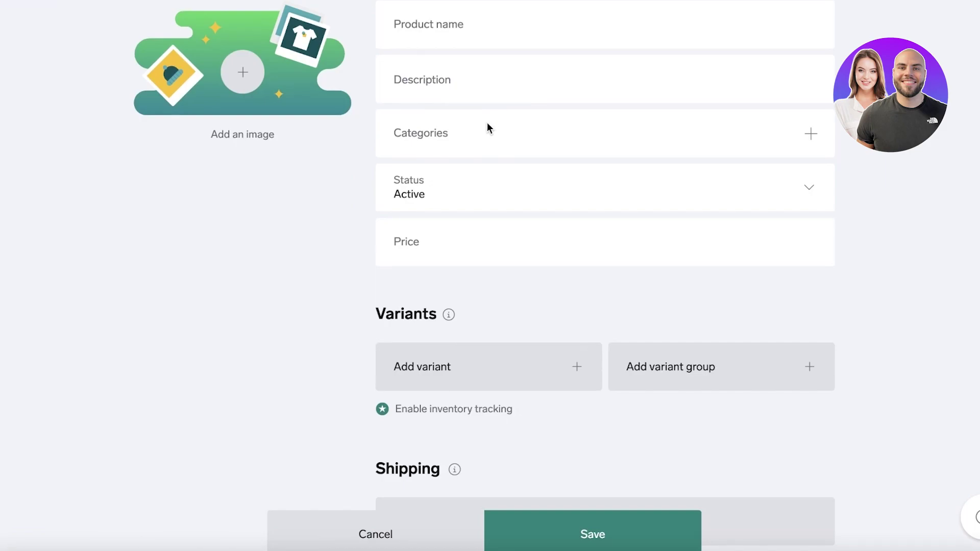
pyautogui.scroll(1, 488, 127)
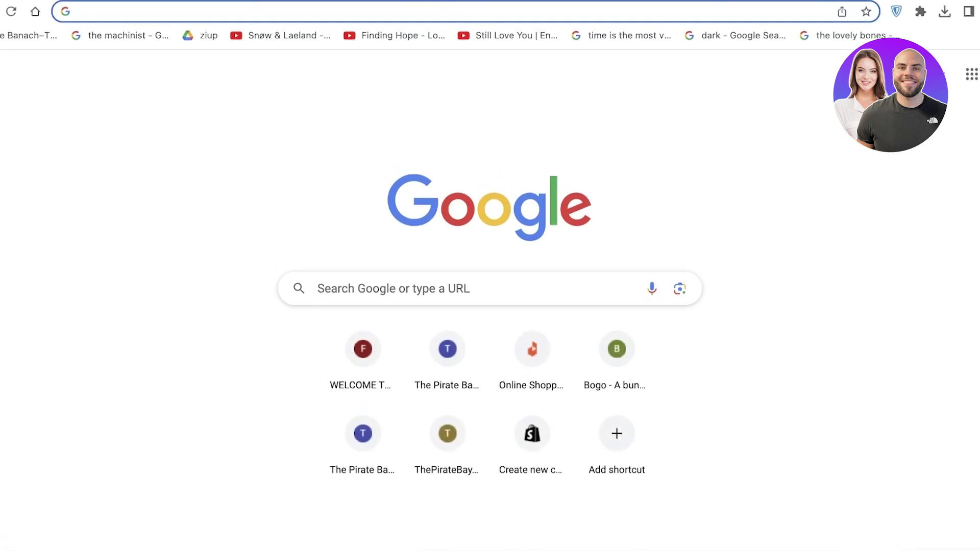
# Step: Load aliexpress.com in a new tab by typing 'ali'
pyautogui.write('ali')
pyautogui.press('Return')
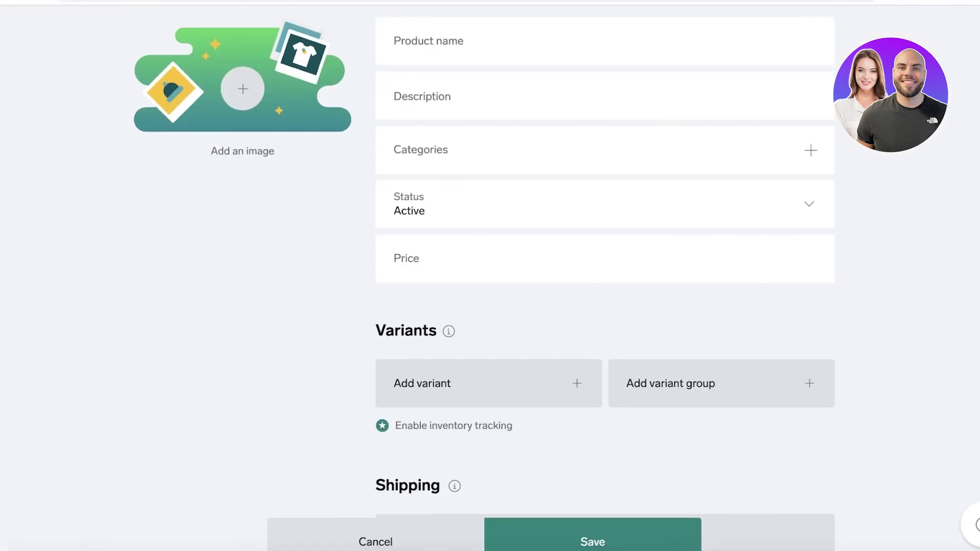
pyautogui.scroll(3, 753, 79)
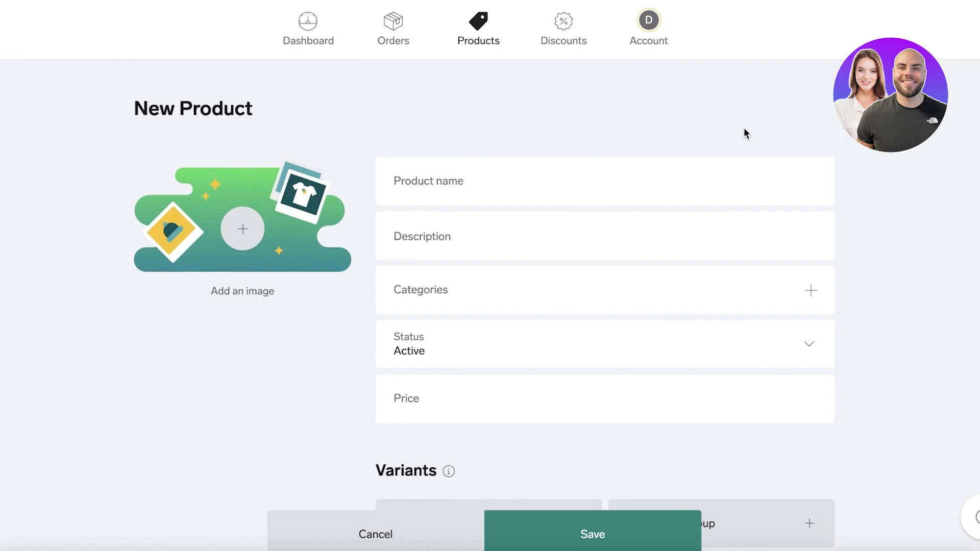
# Step: Choose 'Don't allow' on the browser notifications prompt over the New Product form
pyautogui.scroll(-6, 744, 130)
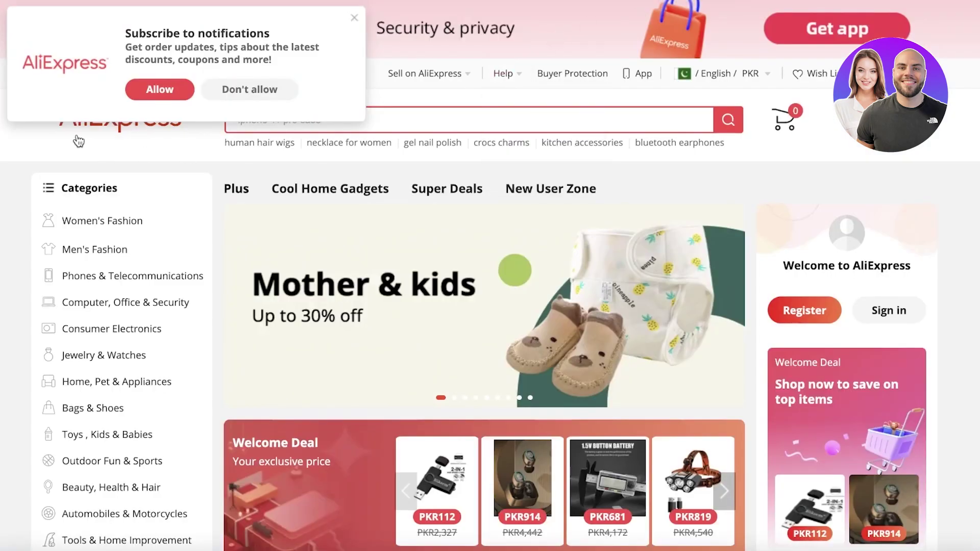
pyautogui.click(245, 92)
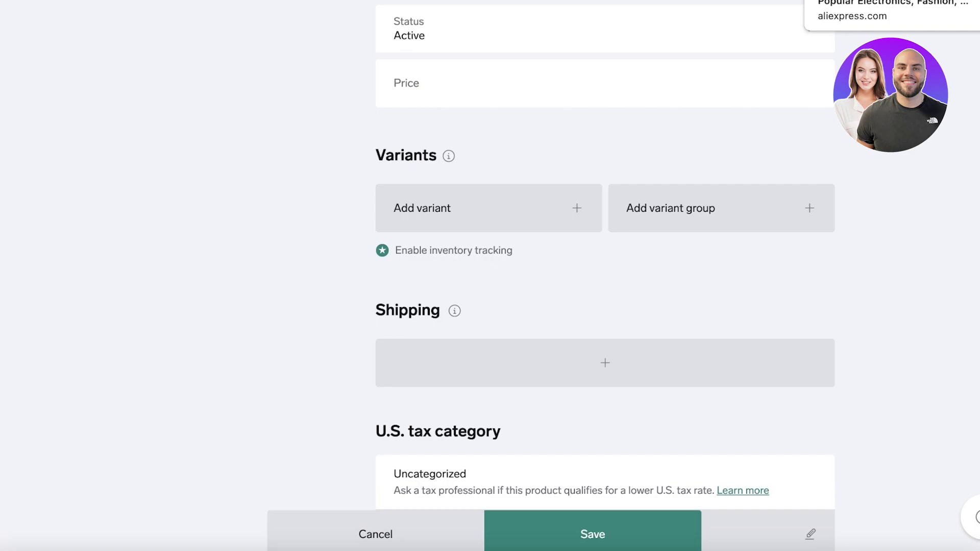
# Step: Search AliExpress for 'exfoliating gloves' and scan the results
pyautogui.click(847, 1)
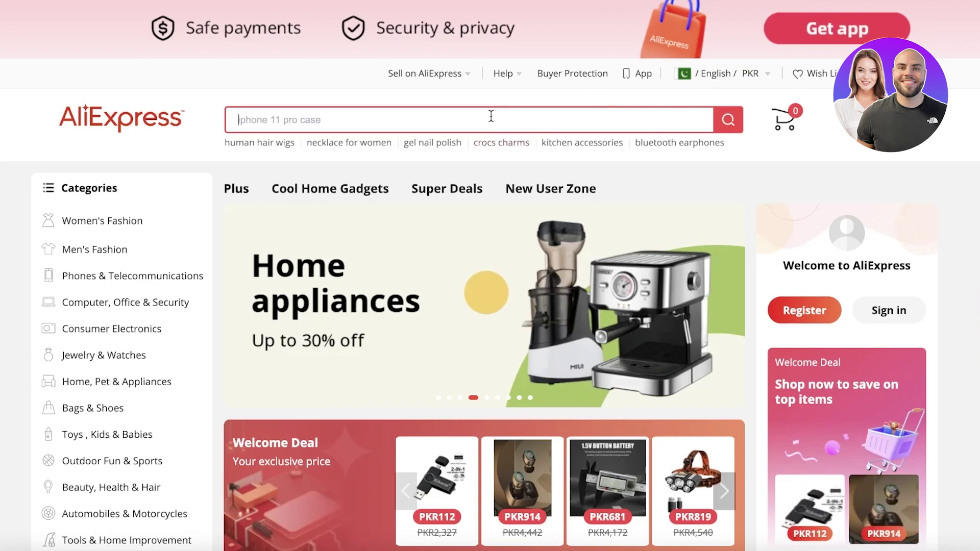
pyautogui.click(491, 119)
pyautogui.write('exfoliating gloves')
pyautogui.press('Return')
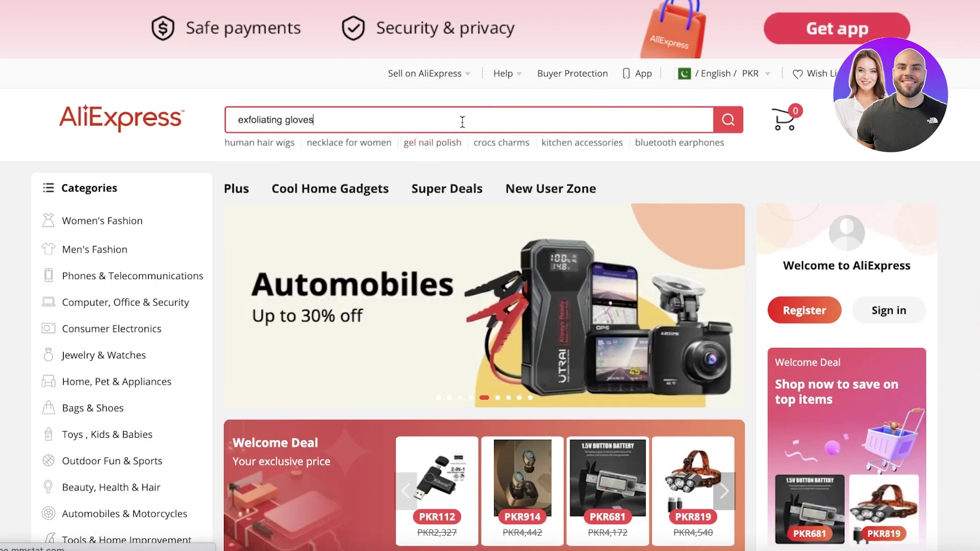
pyautogui.scroll(-3, 561, 306)
pyautogui.scroll(3, 561, 307)
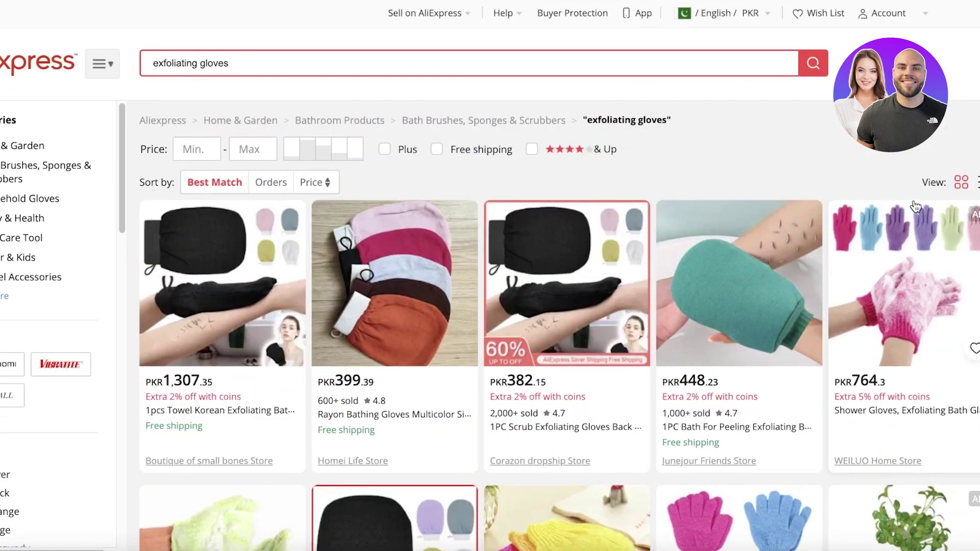
pyautogui.scroll(-8, 286, 204)
pyautogui.scroll(3, 567, 216)
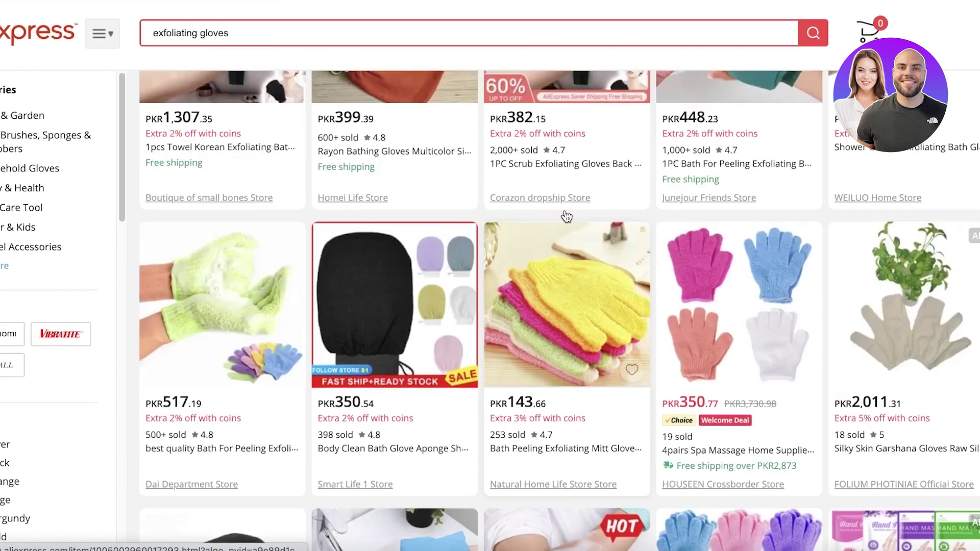
pyautogui.scroll(5, 567, 217)
# Step: Shorten the search to 'exfoliating' and open the green electric foot file listing
pyautogui.click(416, 63)
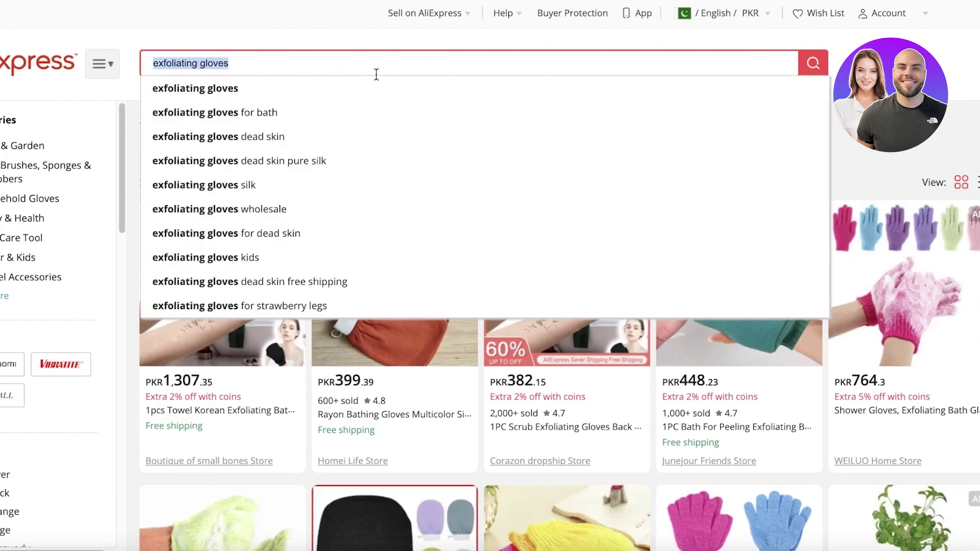
pyautogui.click(231, 66)
pyautogui.doubleClick(203, 65)
pyautogui.press('BackSpace')
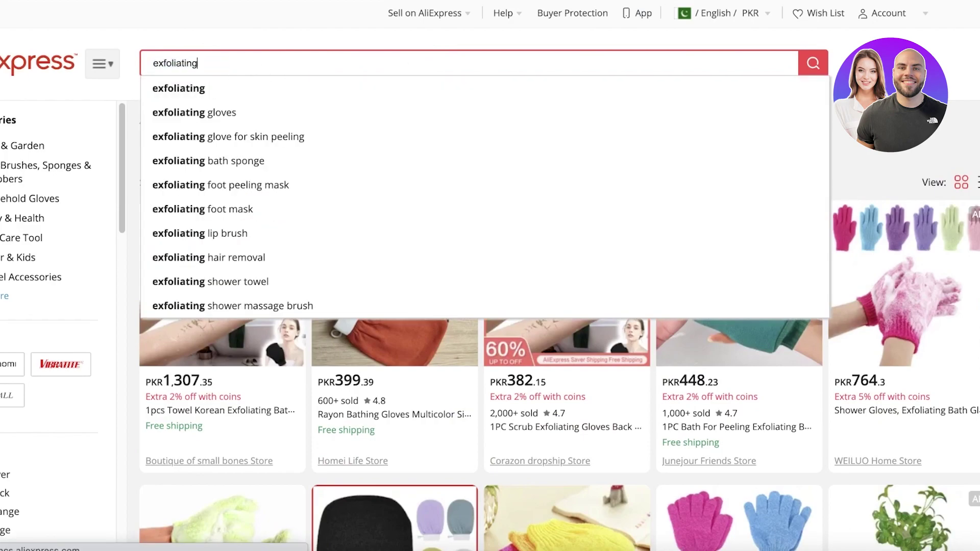
pyautogui.press('Return')
pyautogui.scroll(-4, 357, 255)
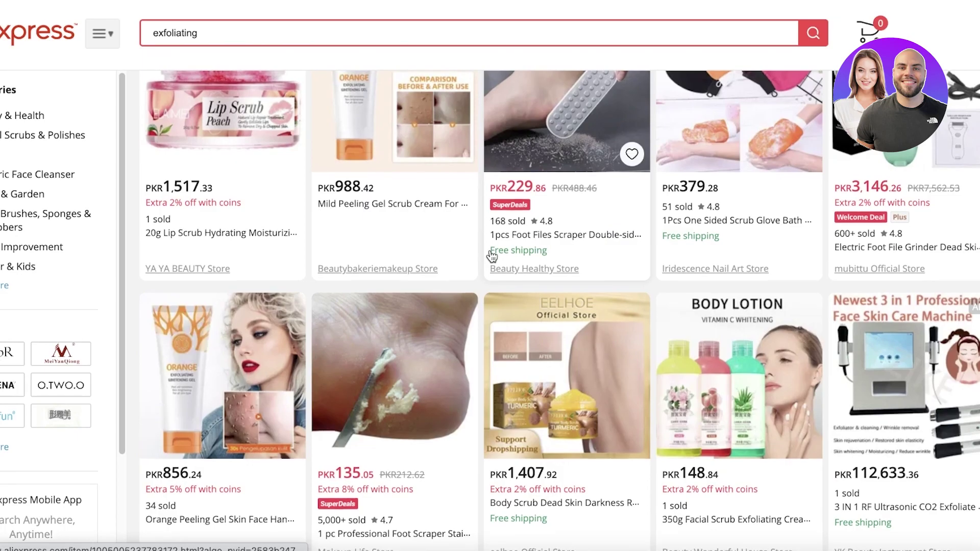
pyautogui.scroll(-5, 482, 235)
pyautogui.scroll(10, 494, 254)
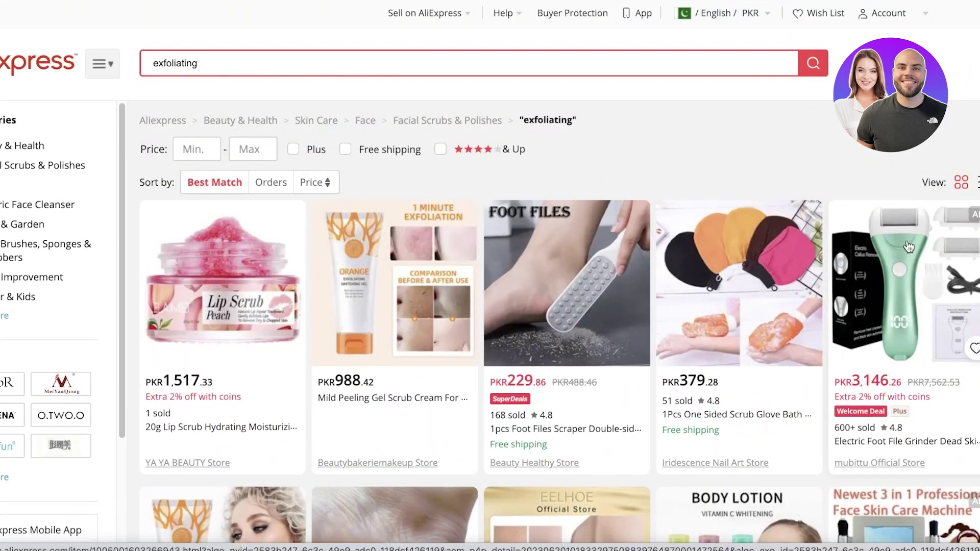
pyautogui.scroll(-5, 868, 248)
pyautogui.scroll(5, 796, 250)
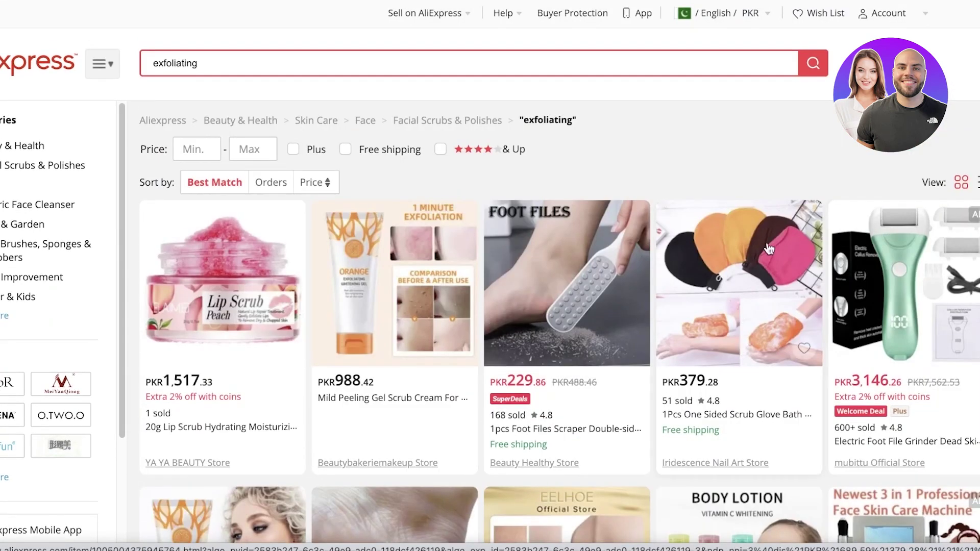
pyautogui.click(902, 271)
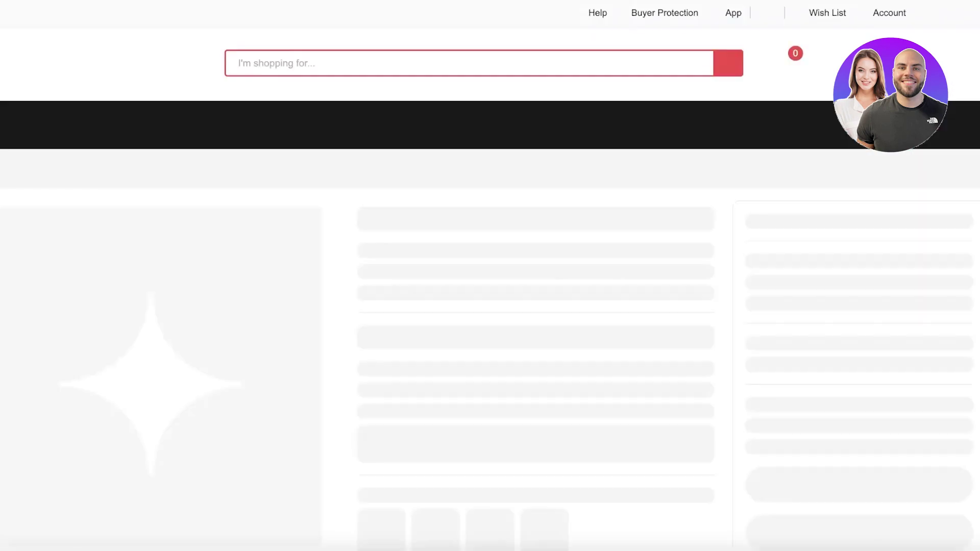
pyautogui.scroll(-2, 302, 243)
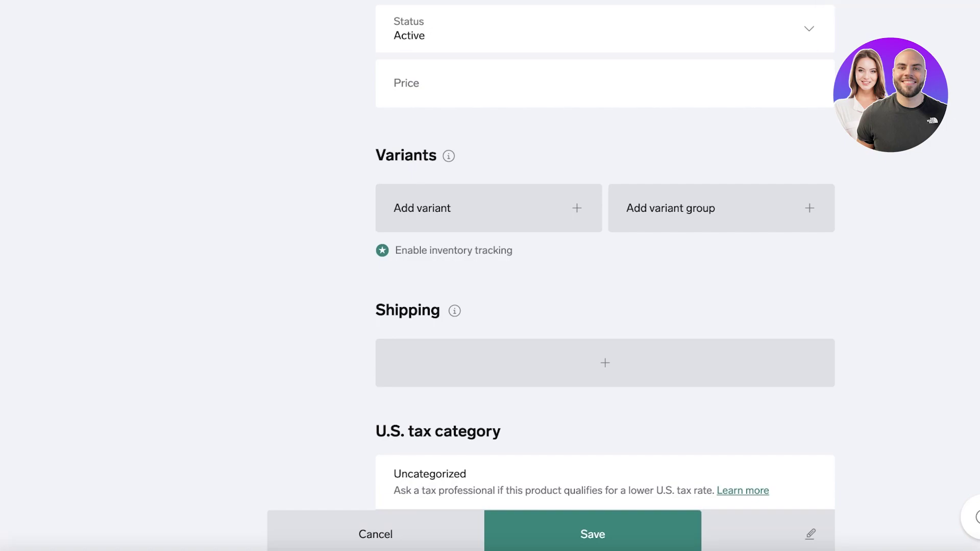
pyautogui.scroll(3, 746, 157)
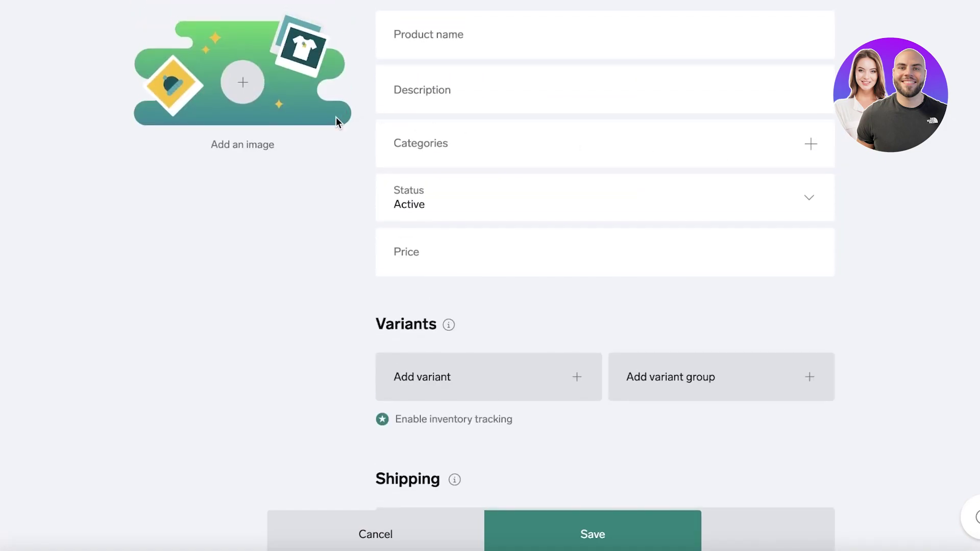
pyautogui.scroll(3, 433, 215)
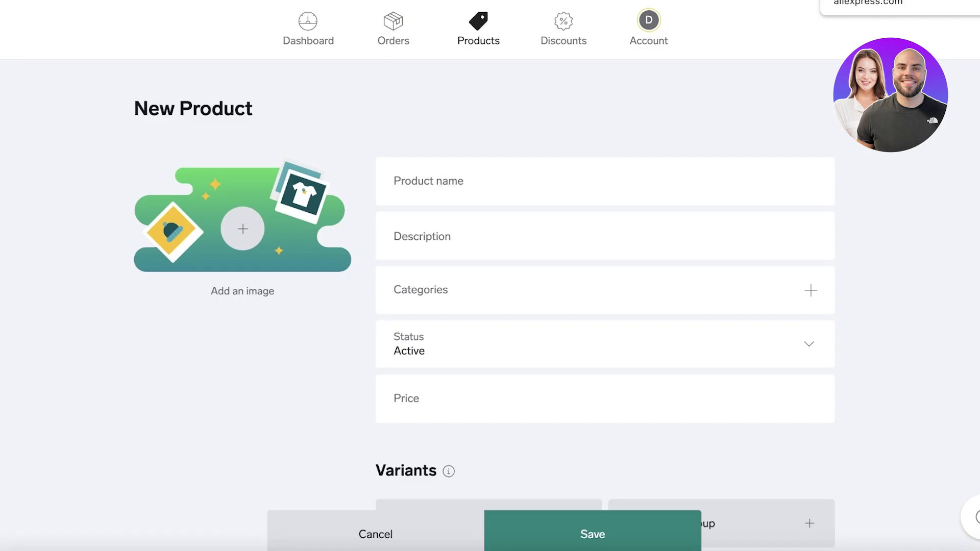
pyautogui.scroll(-7, 635, 138)
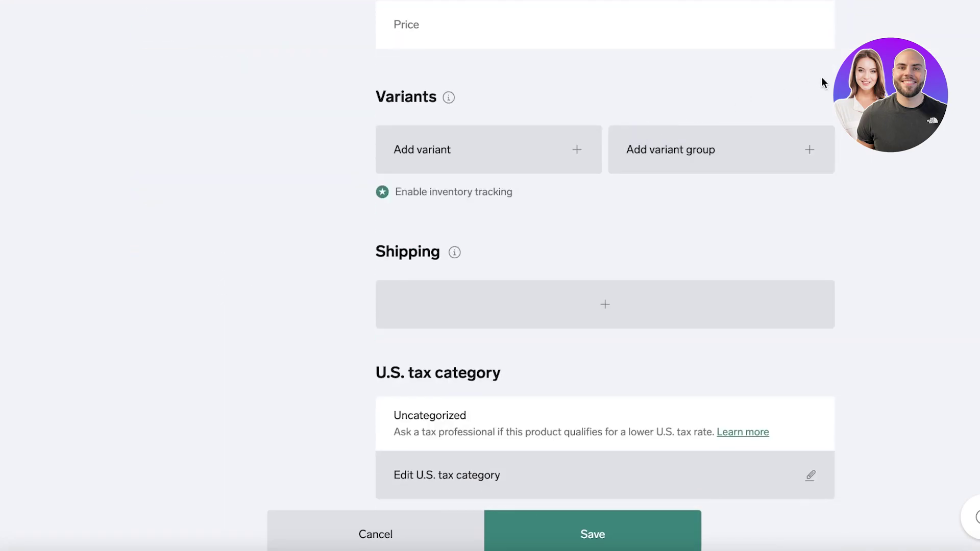
pyautogui.scroll(-5, 868, 57)
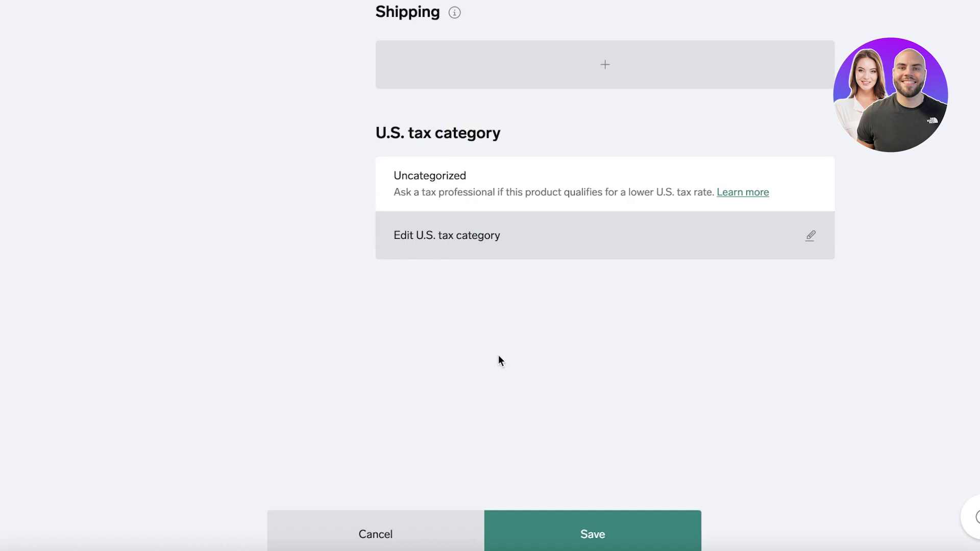
pyautogui.scroll(20, 499, 356)
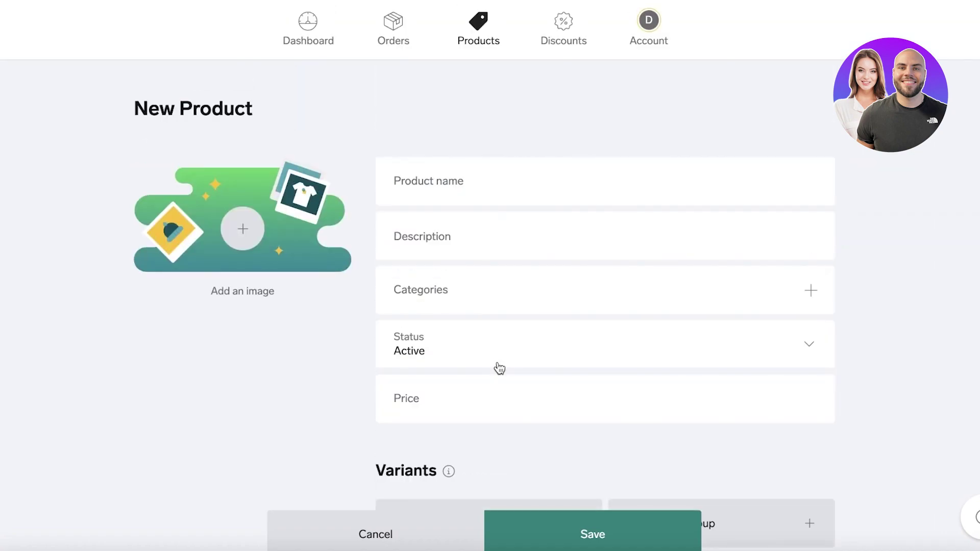
pyautogui.click(402, 42)
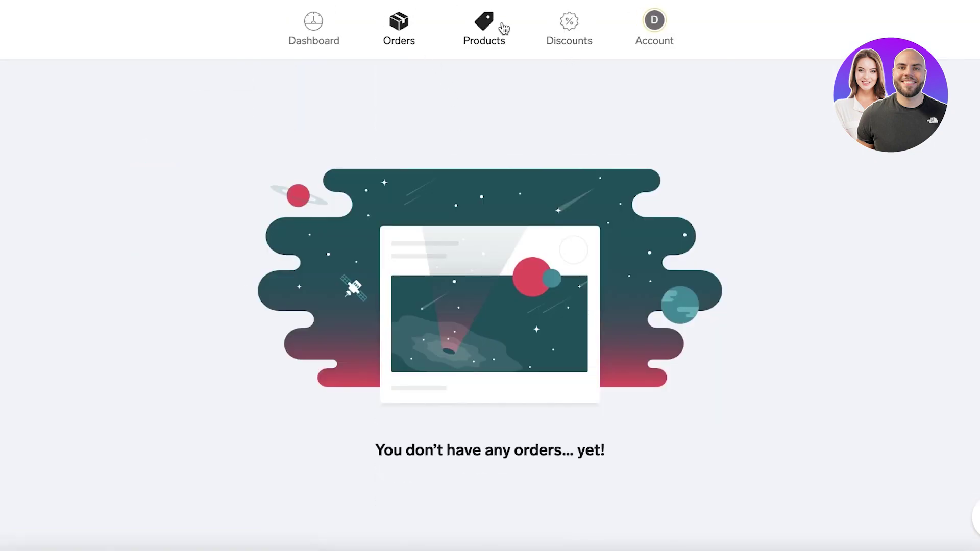
pyautogui.click(503, 29)
pyautogui.scroll(-1, 449, 116)
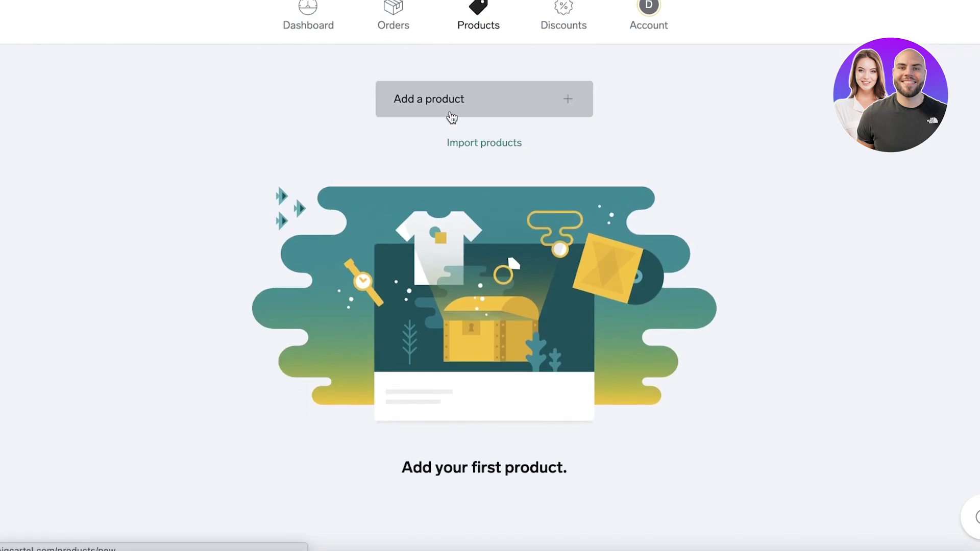
pyautogui.click(452, 116)
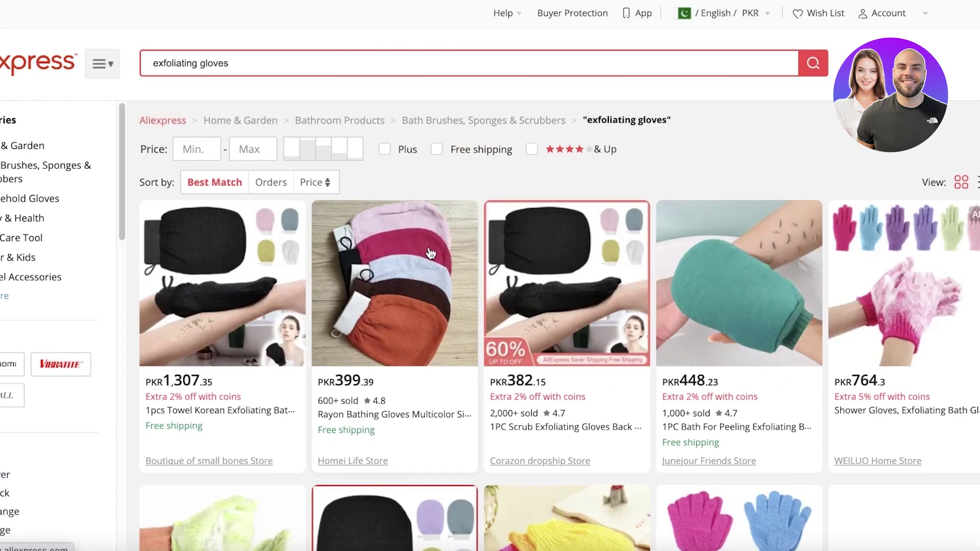
# Step: Open the teal exfoliating mitt's product page, priced PKR 448
pyautogui.scroll(-4, 430, 253)
pyautogui.scroll(1, 430, 253)
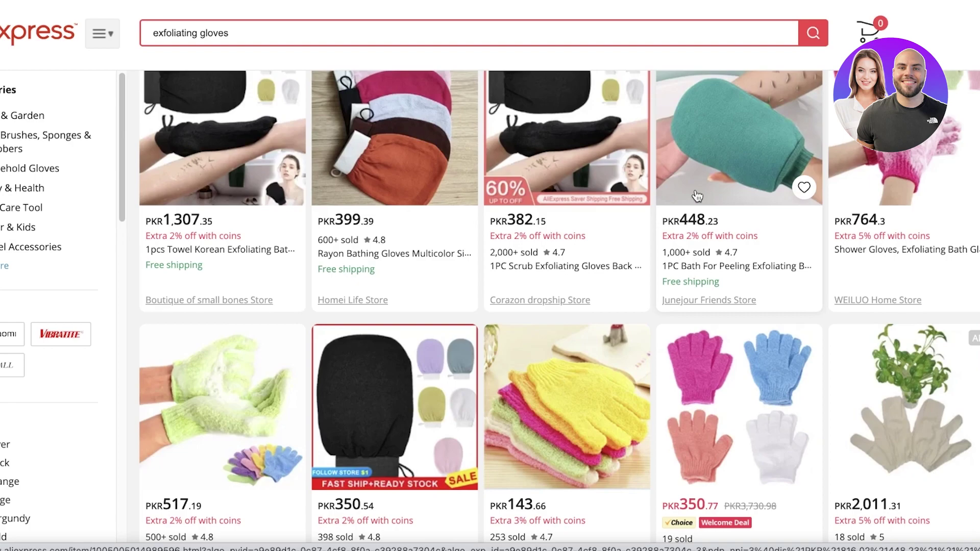
pyautogui.scroll(1, 730, 154)
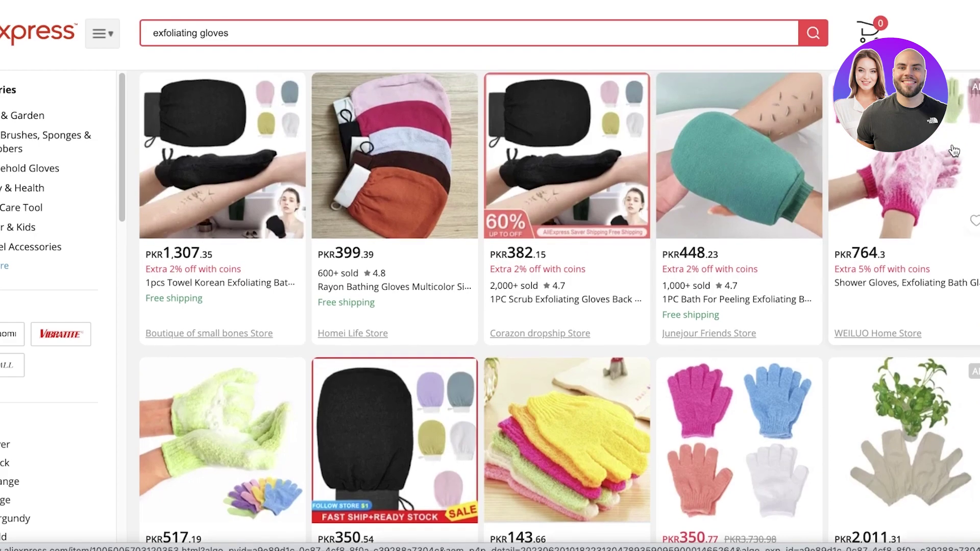
pyautogui.click(736, 176)
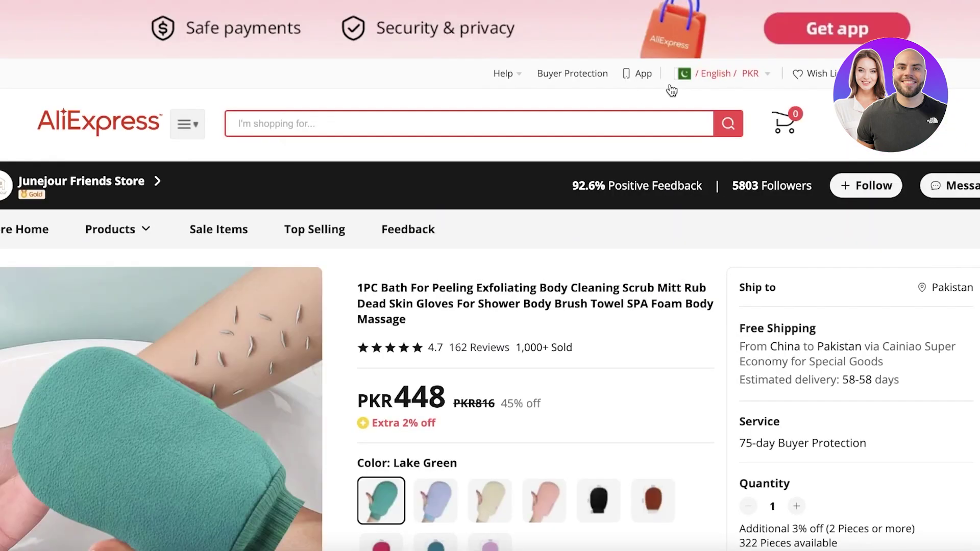
pyautogui.scroll(-7, 672, 91)
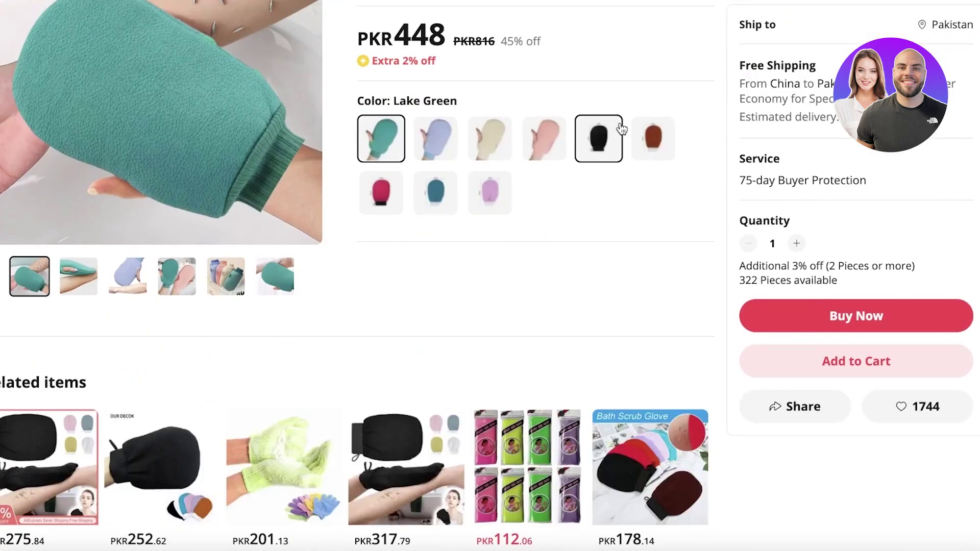
pyautogui.scroll(6, 744, 31)
pyautogui.scroll(-4, 695, 174)
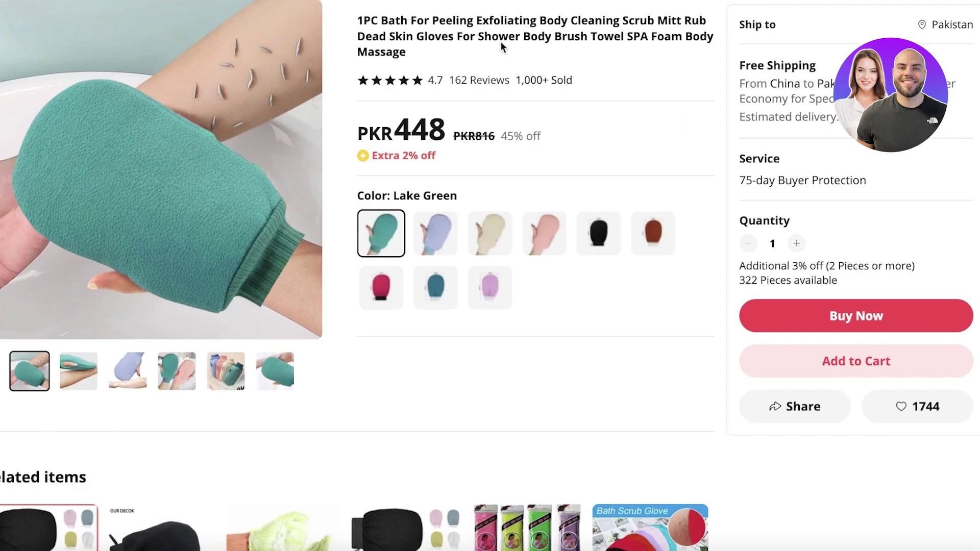
pyautogui.scroll(1, 500, 46)
# Step: Copy the mitt's full product title
pyautogui.moveTo(352, 56); pyautogui.dragTo(417, 90)
pyautogui.rightClick(391, 70)
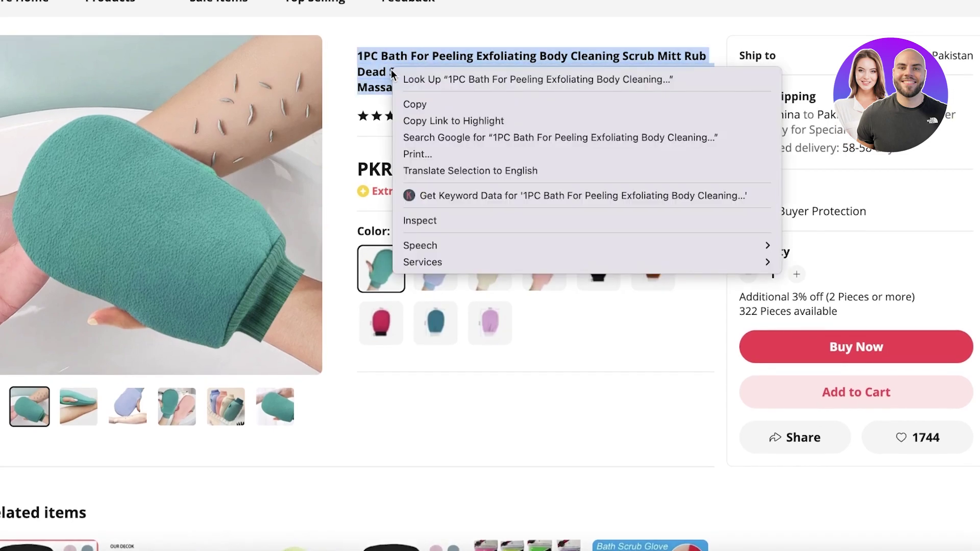
pyautogui.click(412, 104)
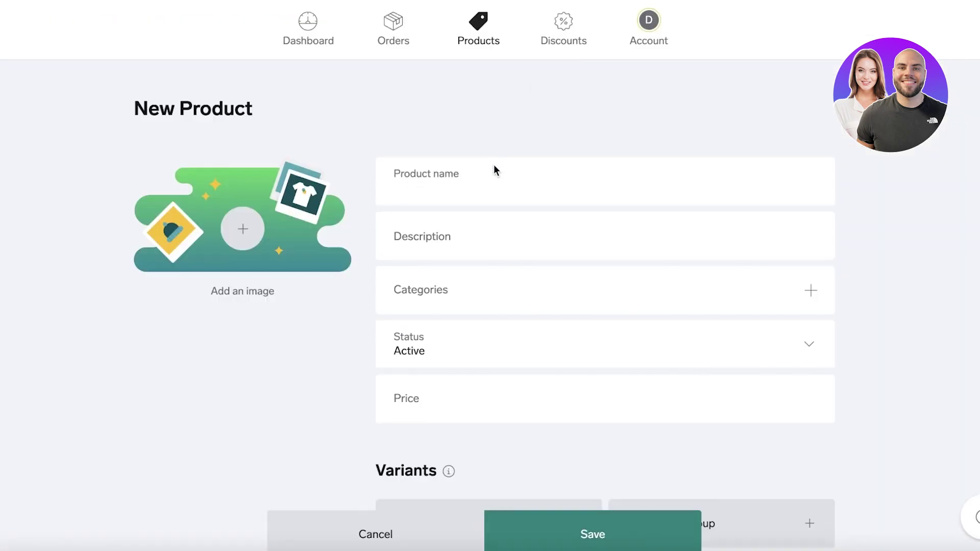
# Step: Paste the copied exfoliating glove title into the Product name field
pyautogui.rightClick(479, 197)
pyautogui.click(519, 298)
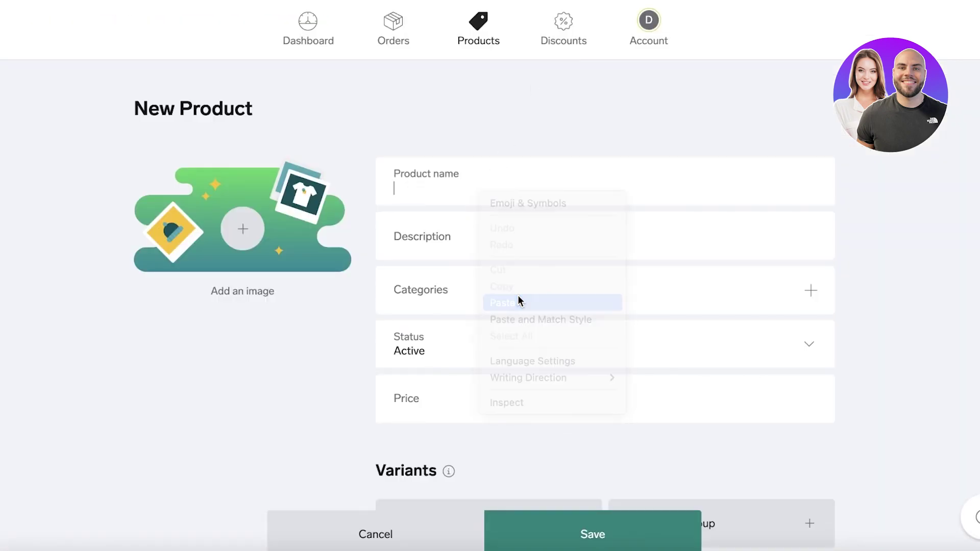
pyautogui.click(529, 235)
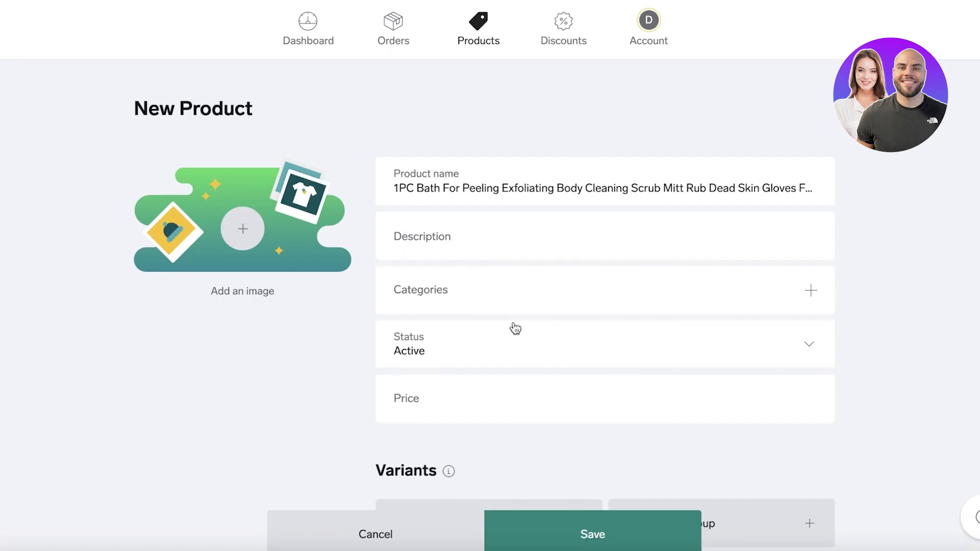
# Step: Create a new 'Hygeiene' category and assign it to the product
pyautogui.click(784, 297)
pyautogui.click(431, 421)
pyautogui.scroll(-1, 612, 307)
pyautogui.click(818, 262)
pyautogui.click(602, 416)
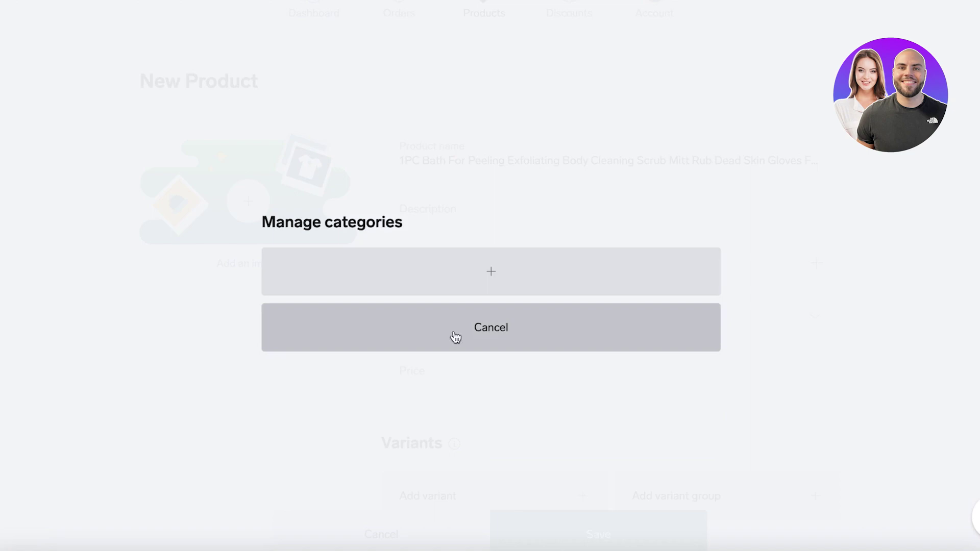
pyautogui.click(486, 299)
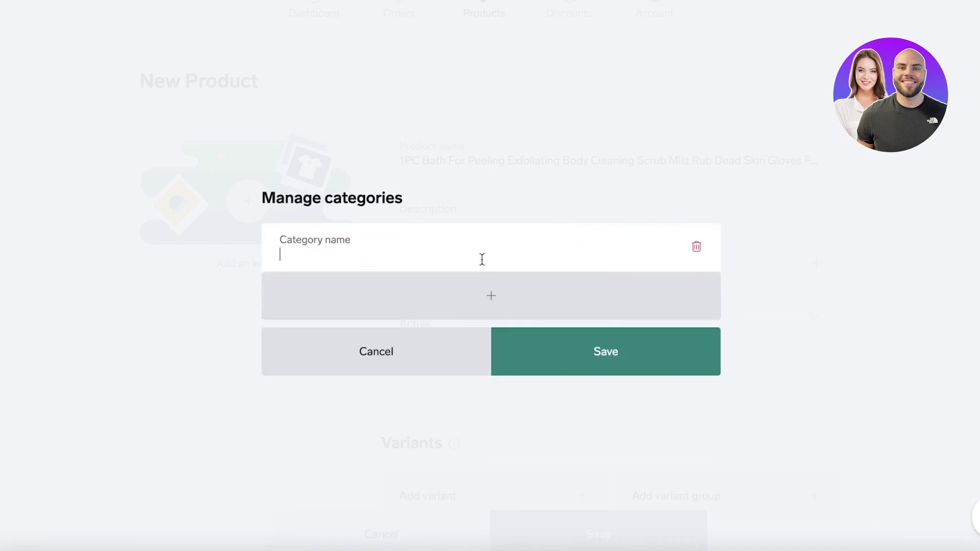
pyautogui.write('Hygeiene')
pyautogui.press('Return')
pyautogui.click(561, 332)
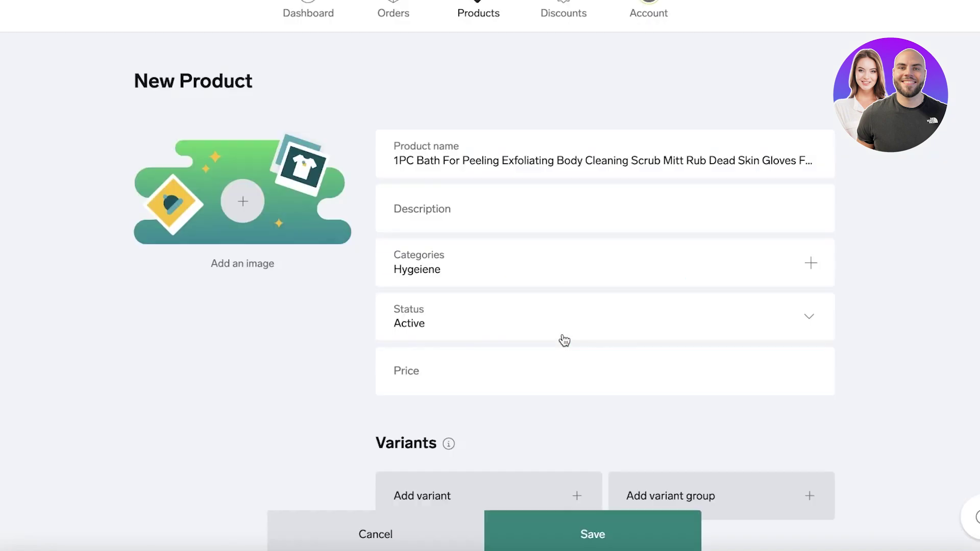
# Step: Keep the product status set to Active and move to the Price field
pyautogui.click(613, 307)
pyautogui.click(408, 319)
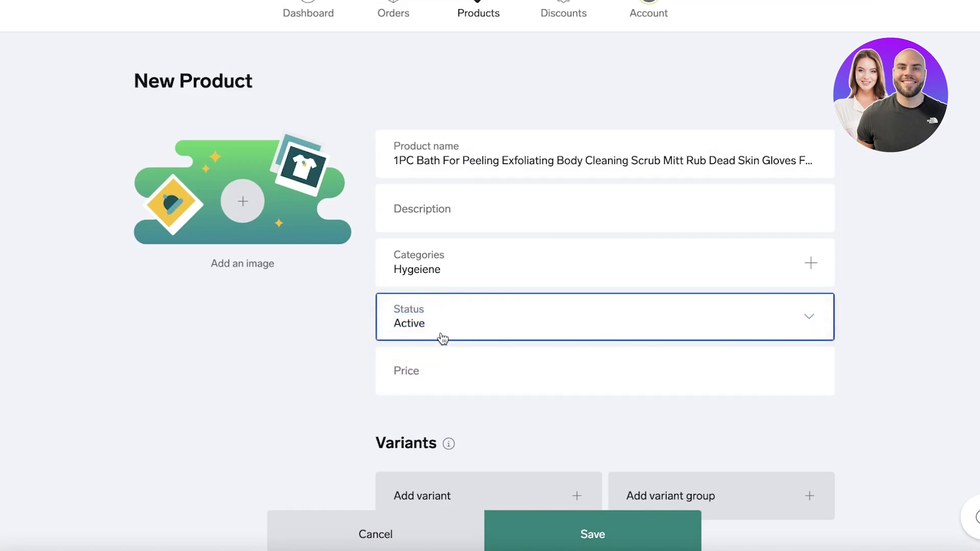
pyautogui.click(436, 366)
# Step: Set the product price to 30
pyautogui.write('30')
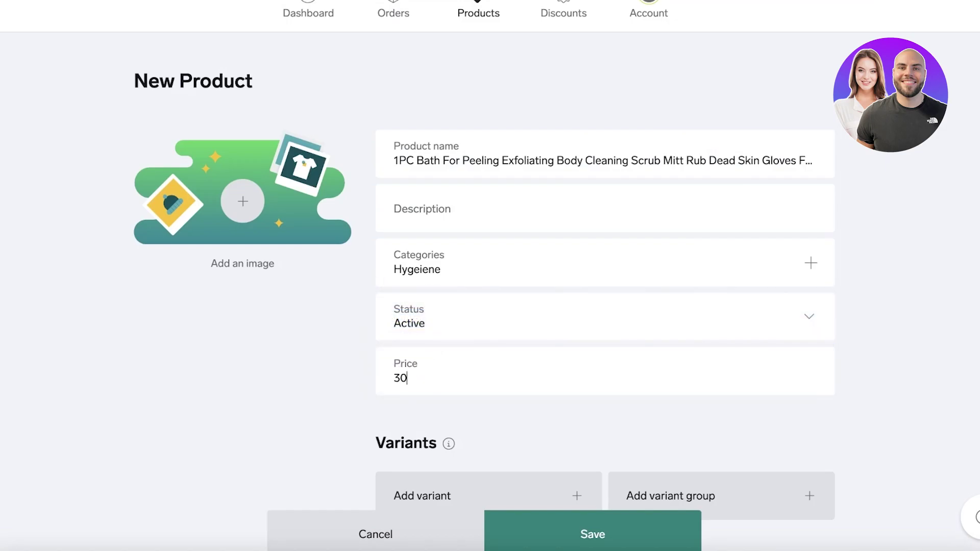
pyautogui.click(357, 380)
pyautogui.scroll(-3, 304, 395)
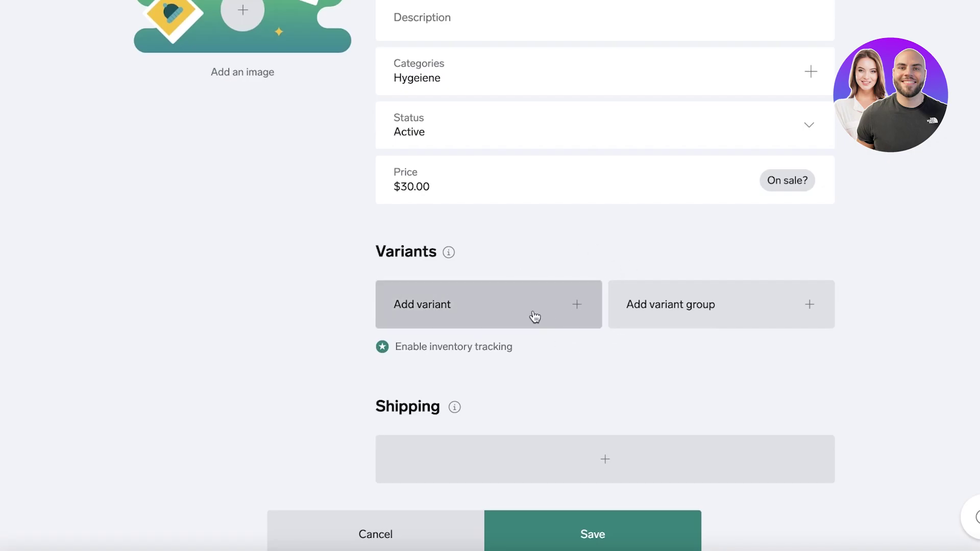
# Step: Start a new variant group named 'Color'
pyautogui.click(725, 313)
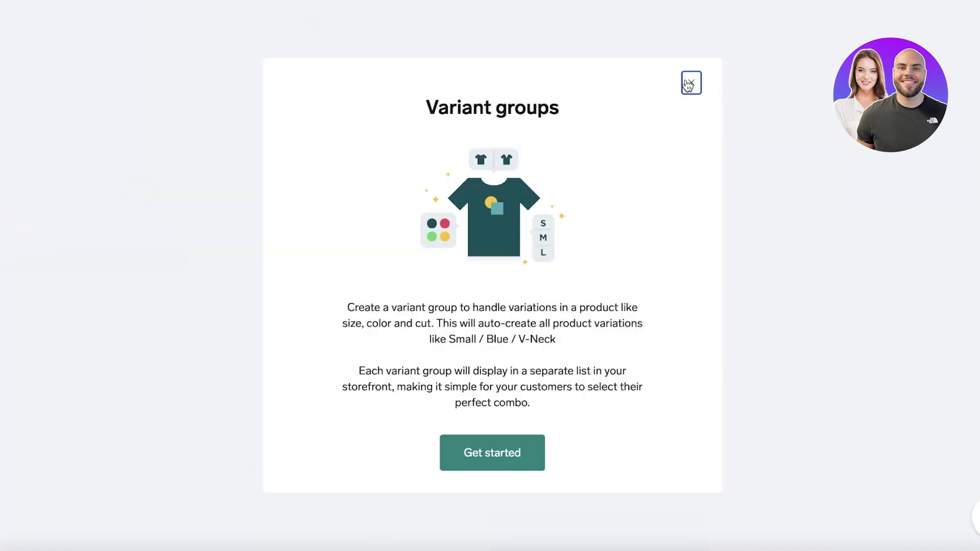
pyautogui.click(691, 81)
pyautogui.click(530, 306)
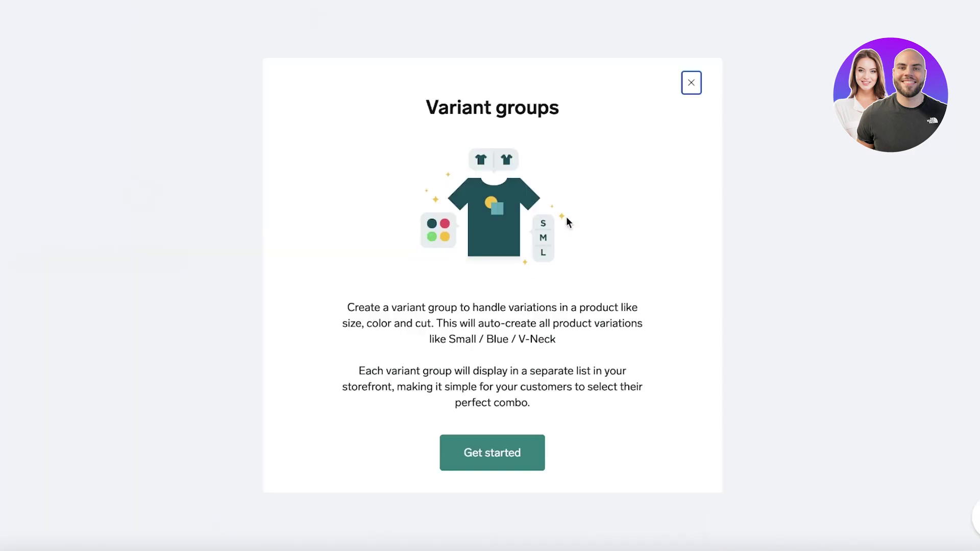
pyautogui.click(506, 453)
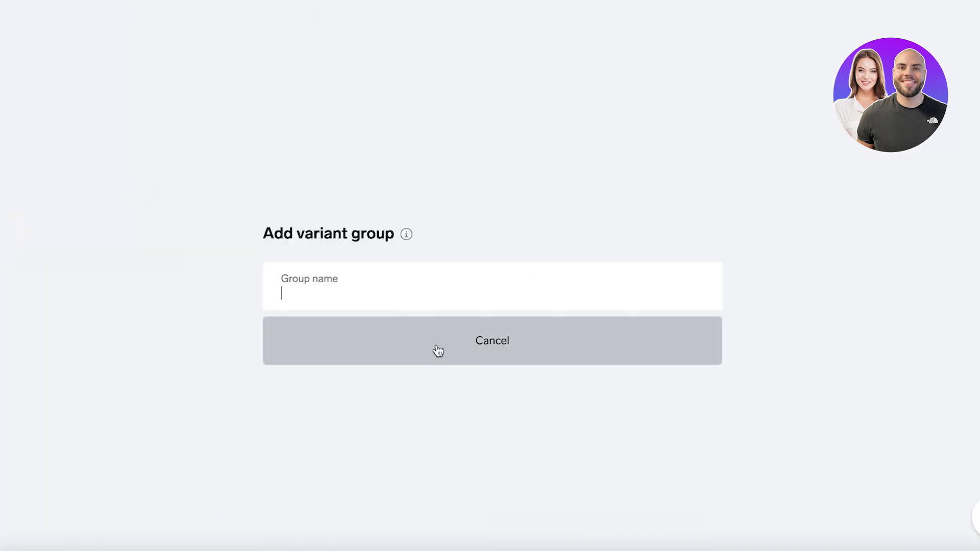
pyautogui.write('Color')
pyautogui.click(404, 377)
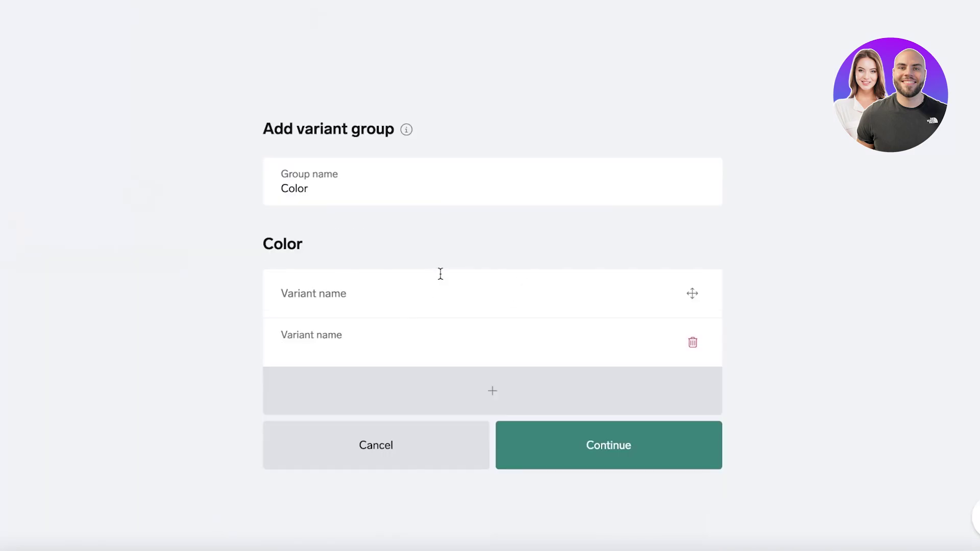
# Step: Add Pink and Blue options to the Color variant group and finish it
pyautogui.click(440, 274)
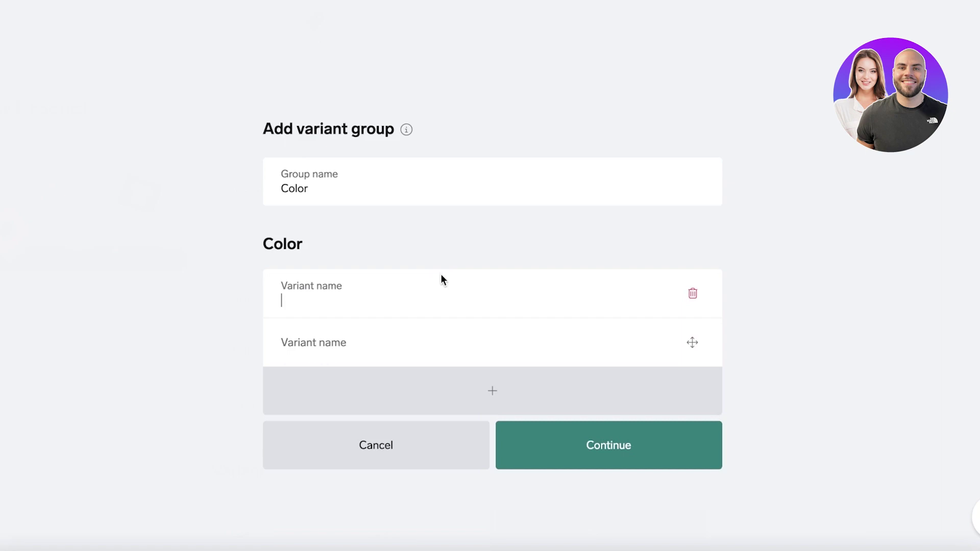
pyautogui.write('Pink')
pyautogui.click(410, 352)
pyautogui.write('Blue')
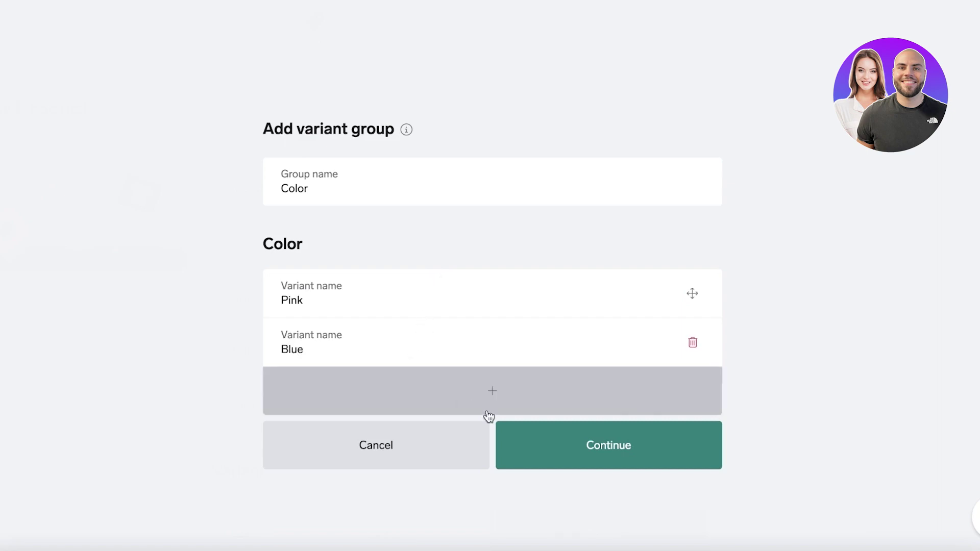
pyautogui.click(528, 443)
pyautogui.click(596, 371)
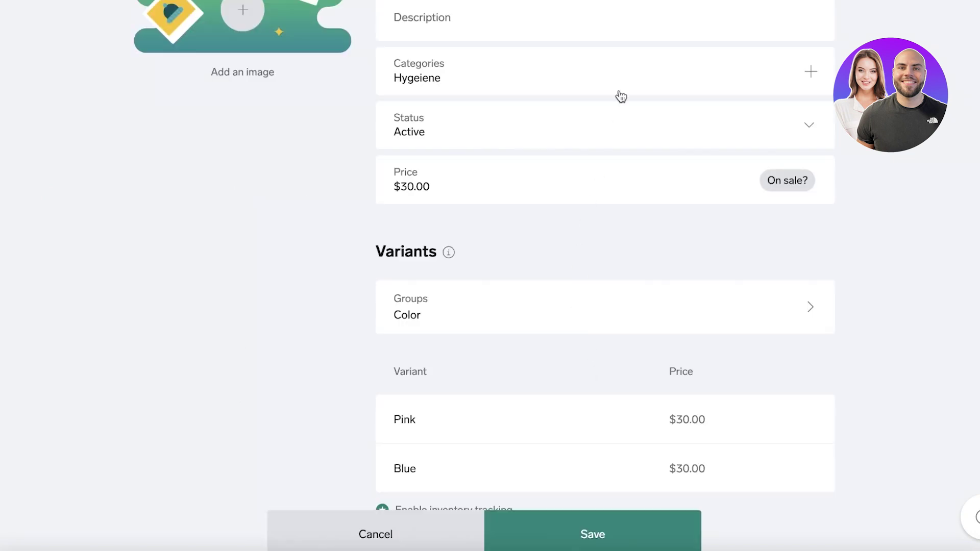
# Step: Save the new glove product
pyautogui.scroll(-1, 503, 234)
pyautogui.scroll(-1, 543, 321)
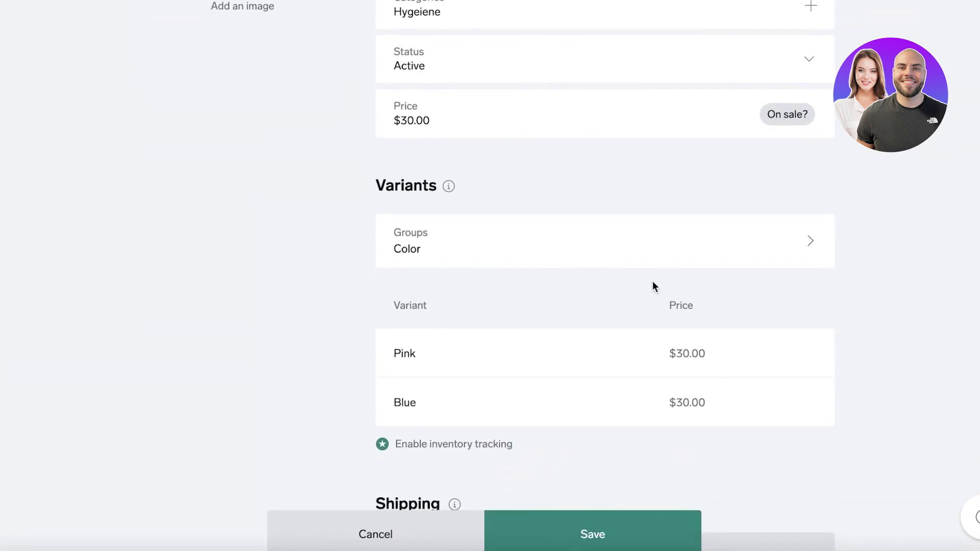
pyautogui.scroll(-10, 490, 393)
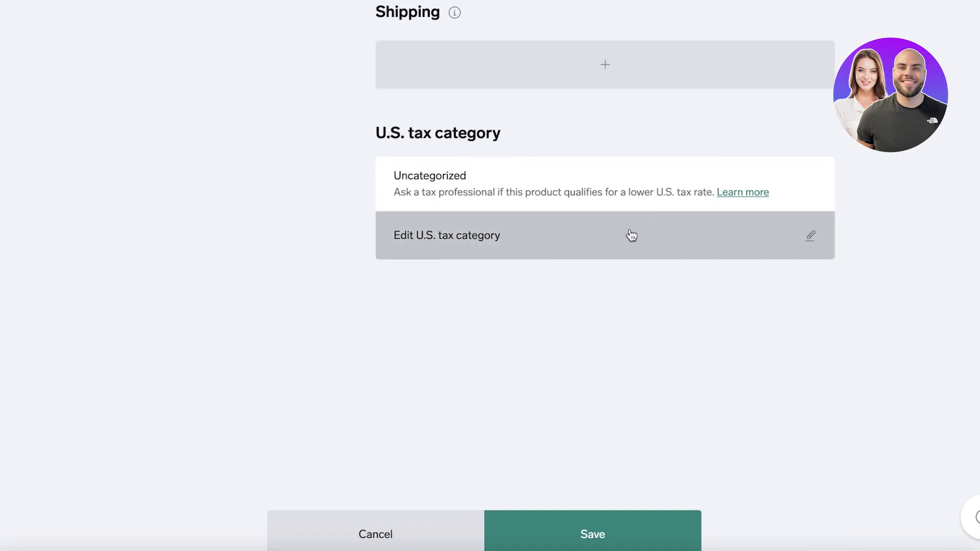
pyautogui.click(640, 536)
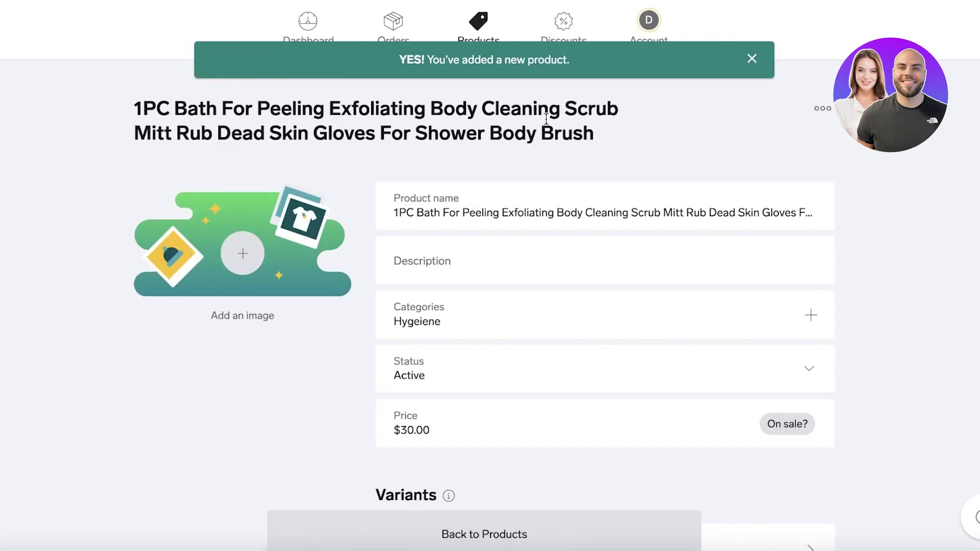
# Step: Dismiss the product-added banner and navigate via Discounts and Products to the Dashboard
pyautogui.click(753, 60)
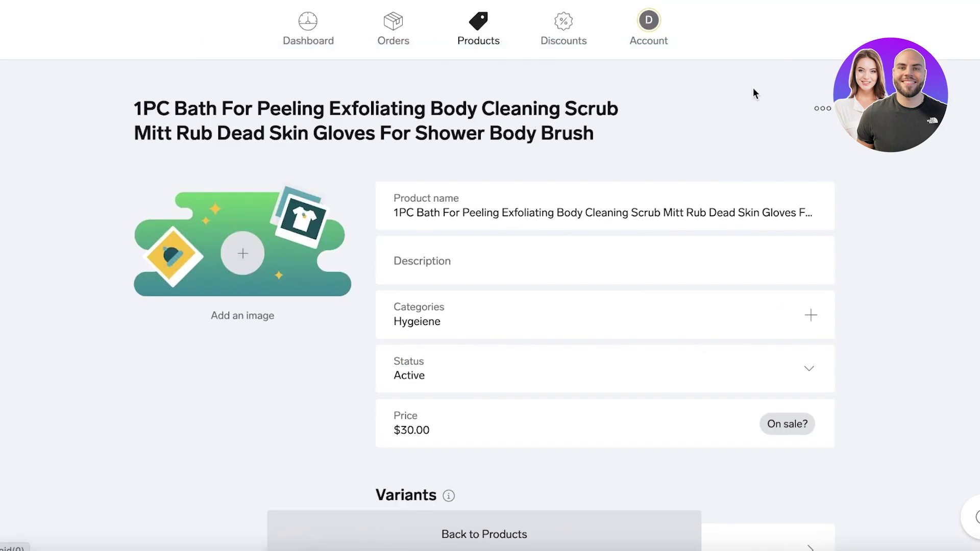
pyautogui.click(571, 36)
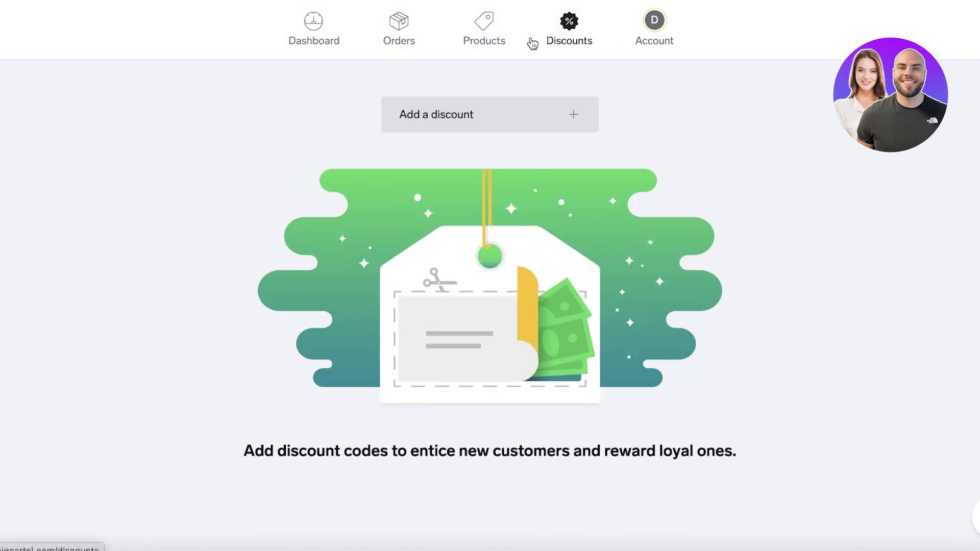
pyautogui.click(485, 31)
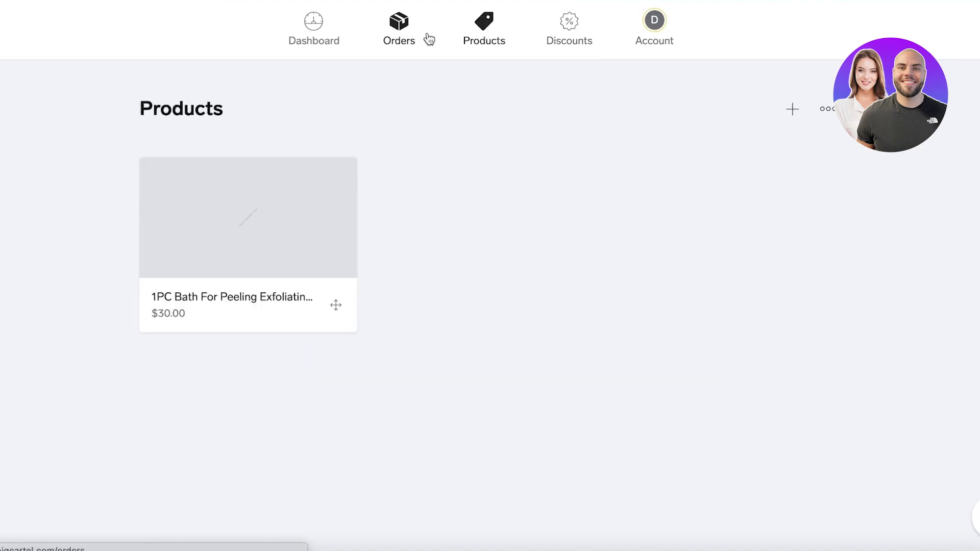
pyautogui.click(827, 108)
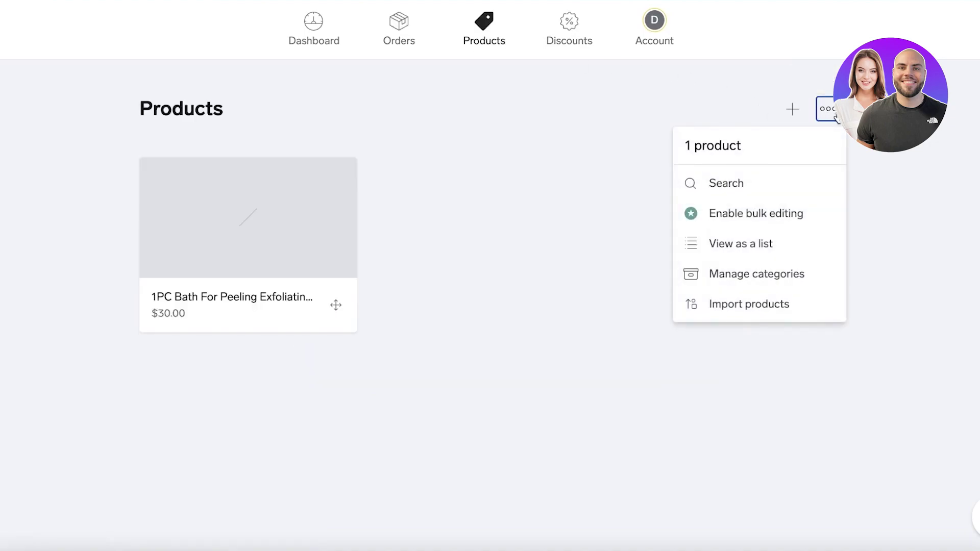
pyautogui.click(327, 50)
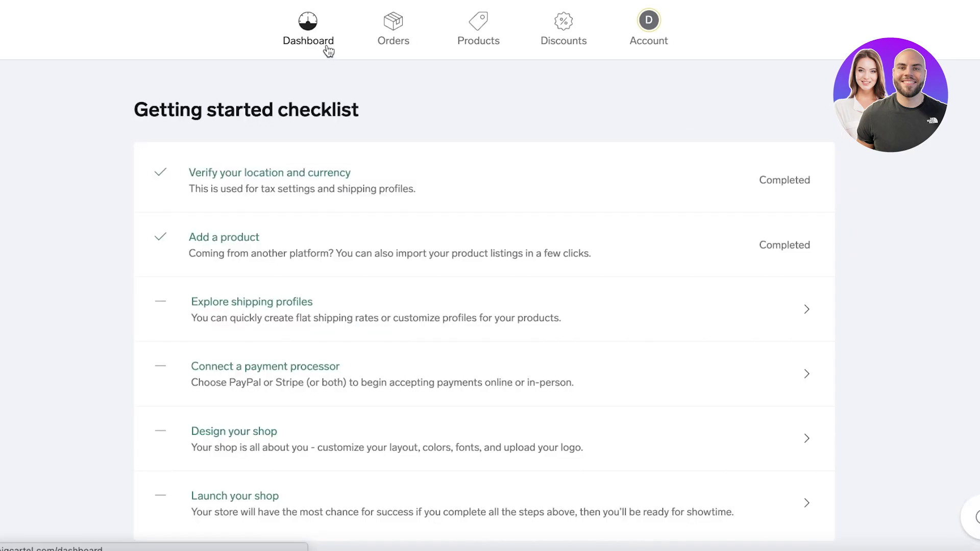